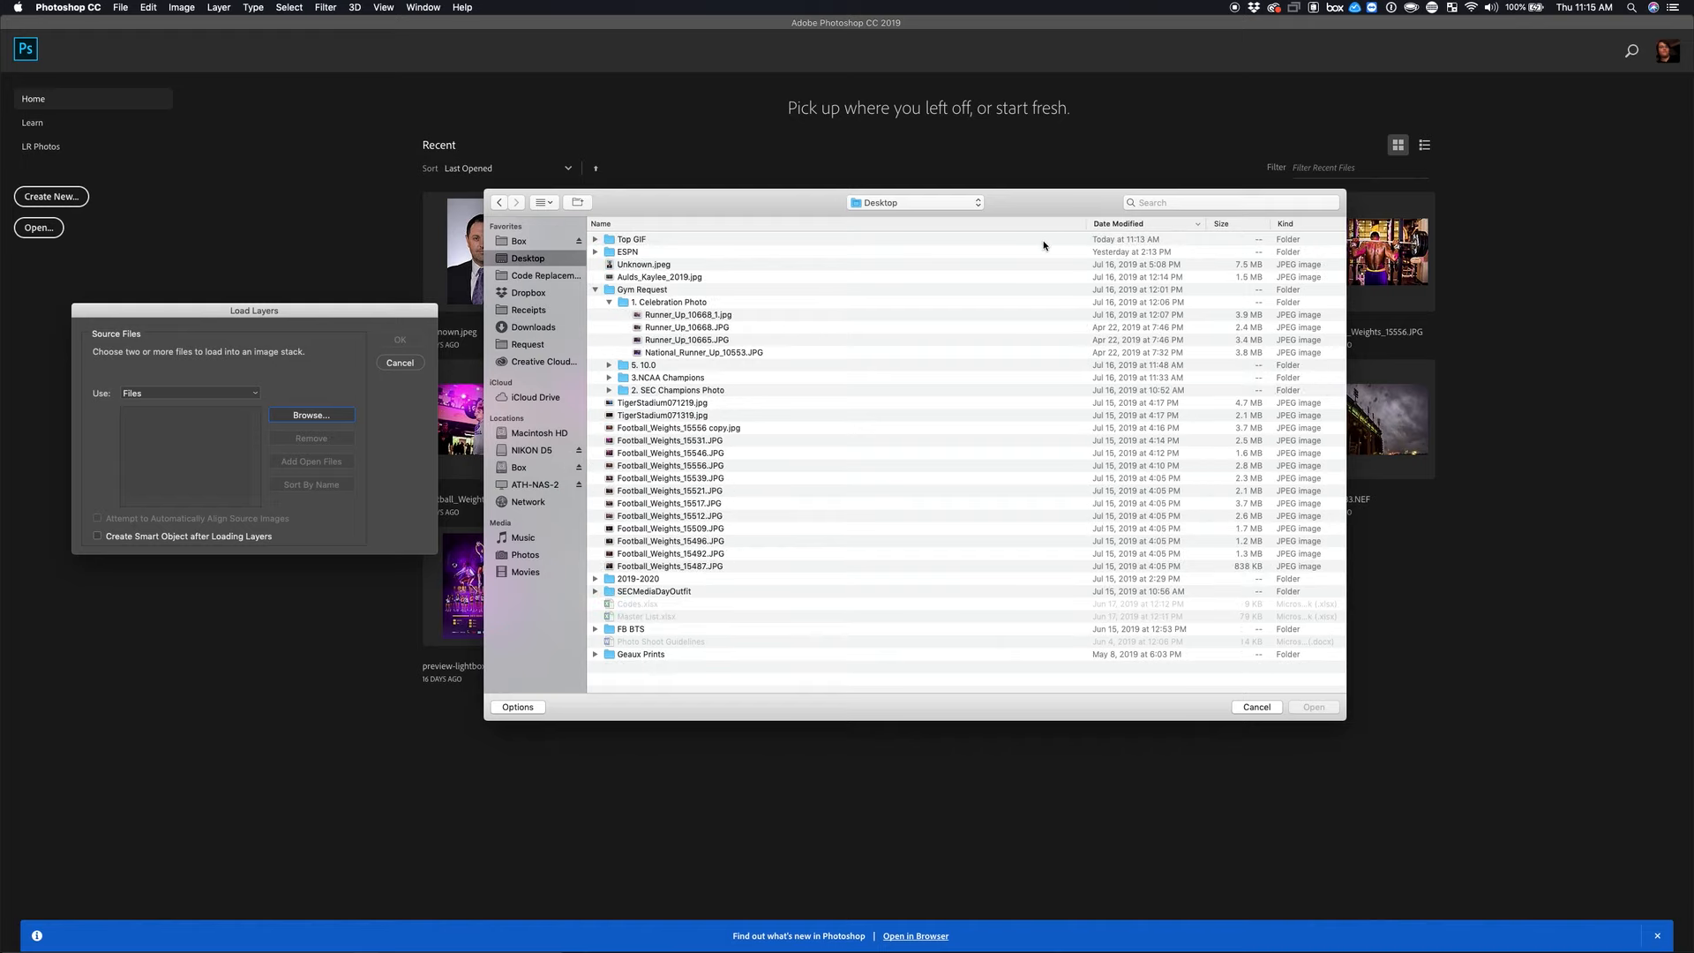
- Open the Top GIF folder on the Desktop and preview its photos one after another
left_click(698, 242)
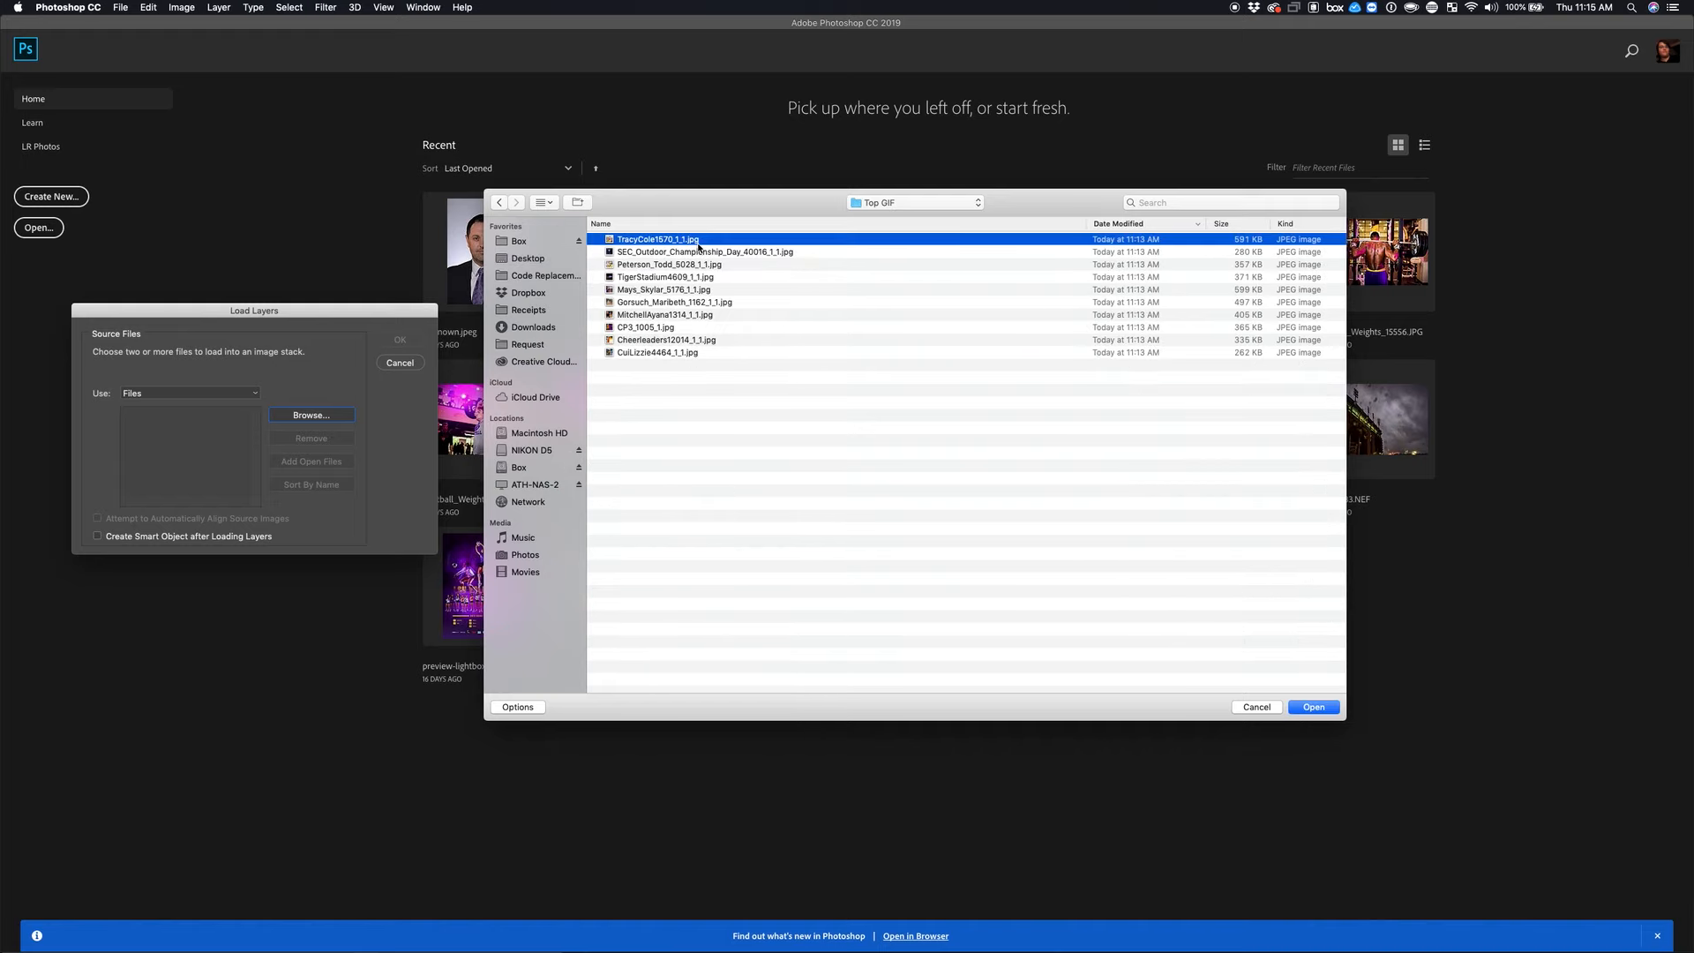
key("space")
key("Down")
key("Down")
key("Down")
key("Down")
key("Down")
key("Down")
key("Down")
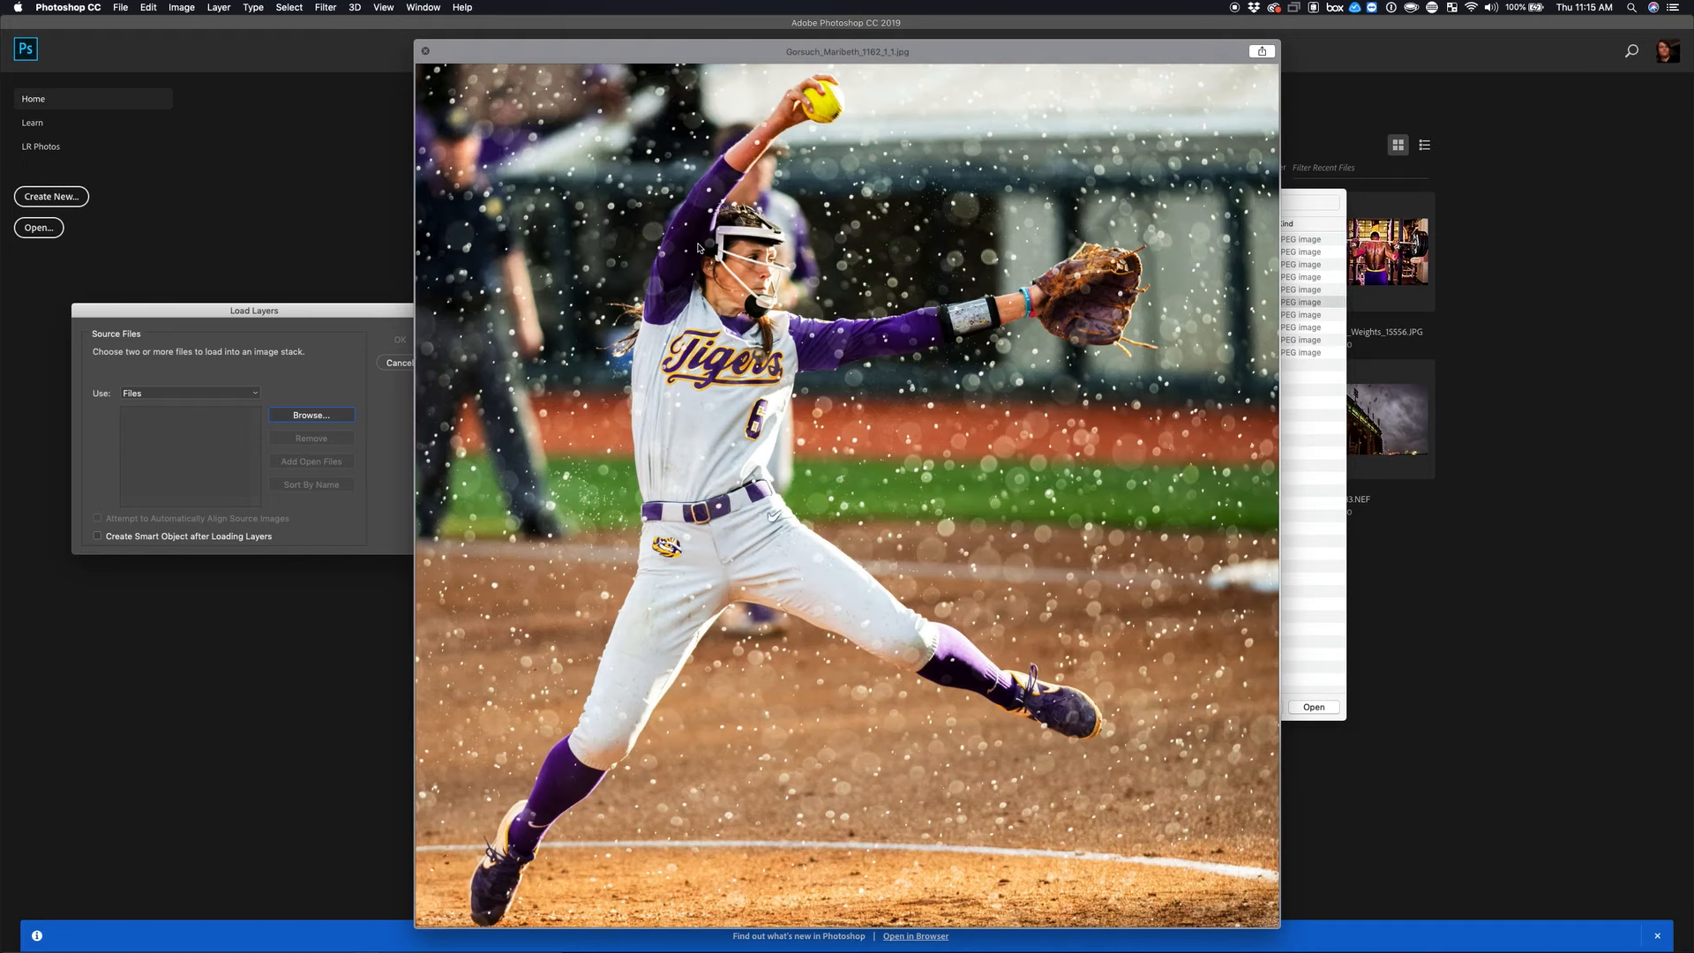
key("Down")
key("Down")
key("Down")
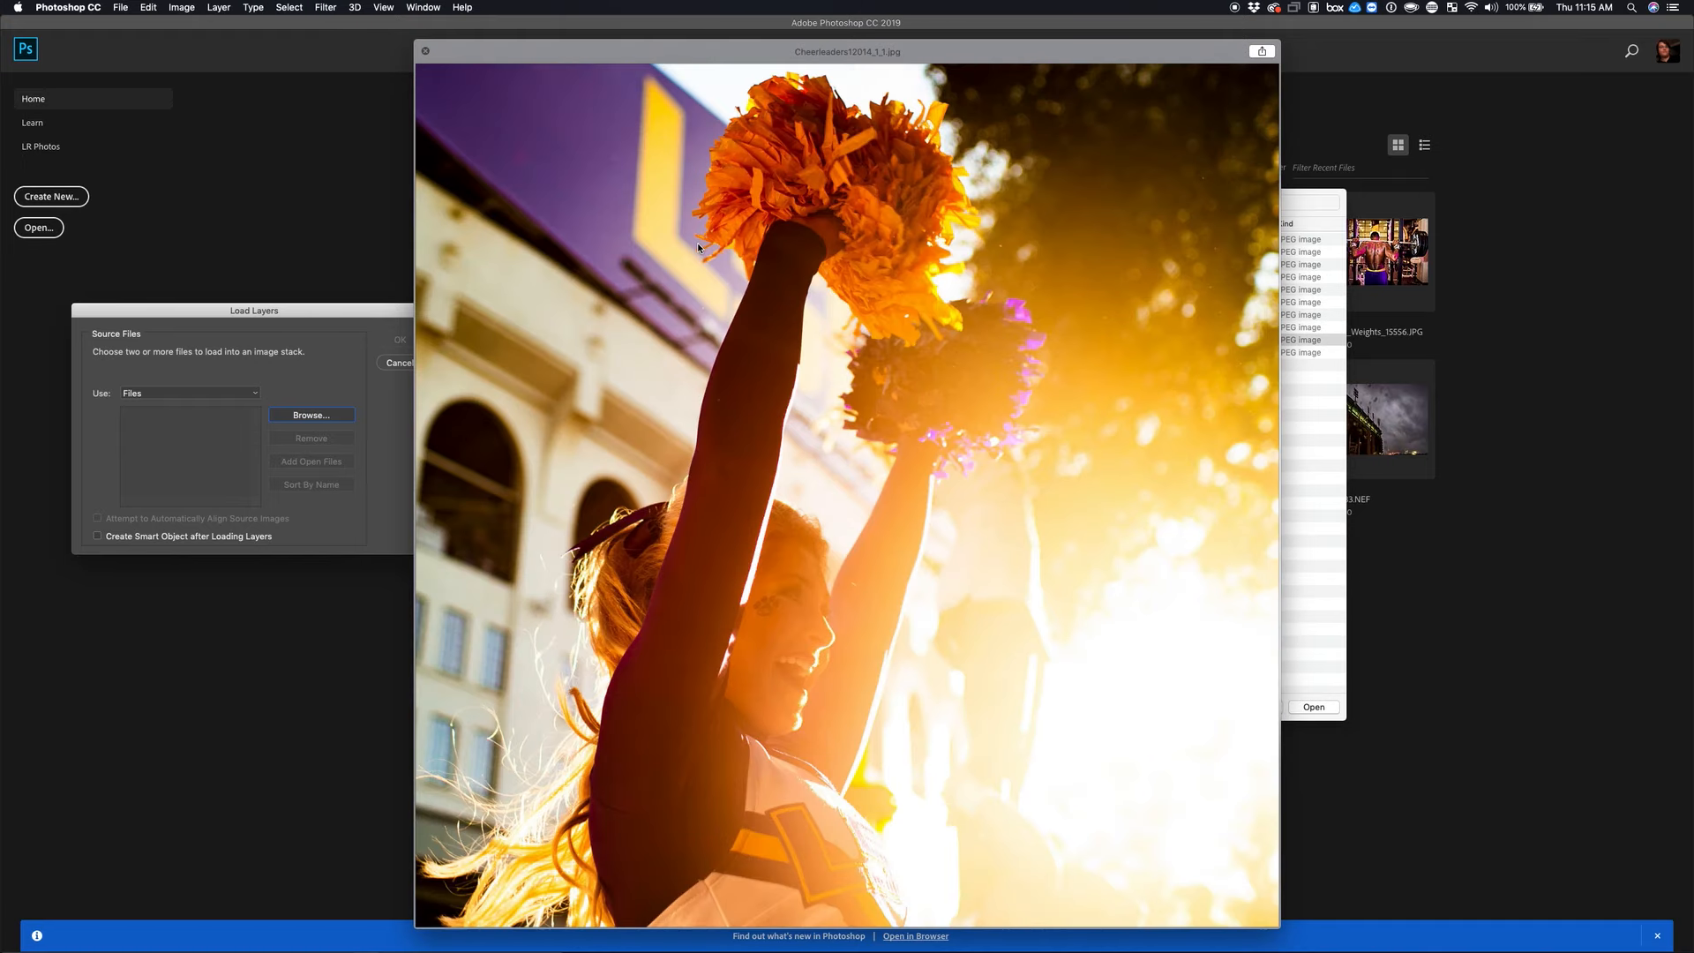
key("space")
- Choose all the photos in the Top GIF folder and load them as layers into one image stack
left_click_drag(712, 433, 687, 168)
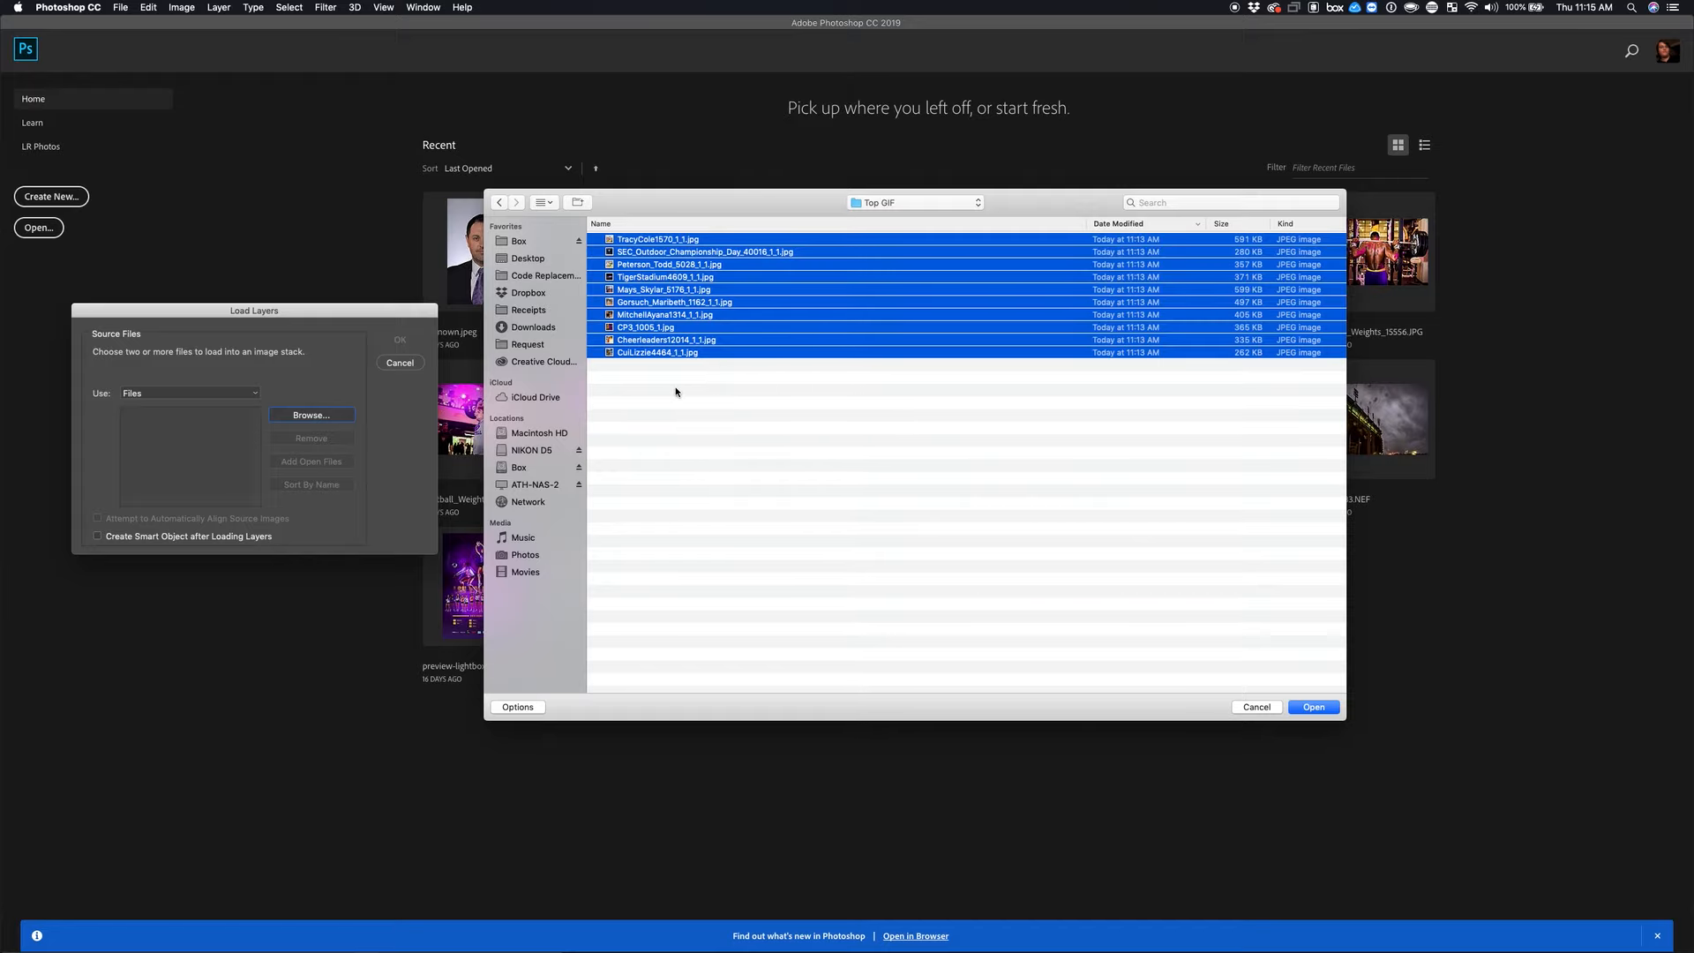
left_click(1317, 706)
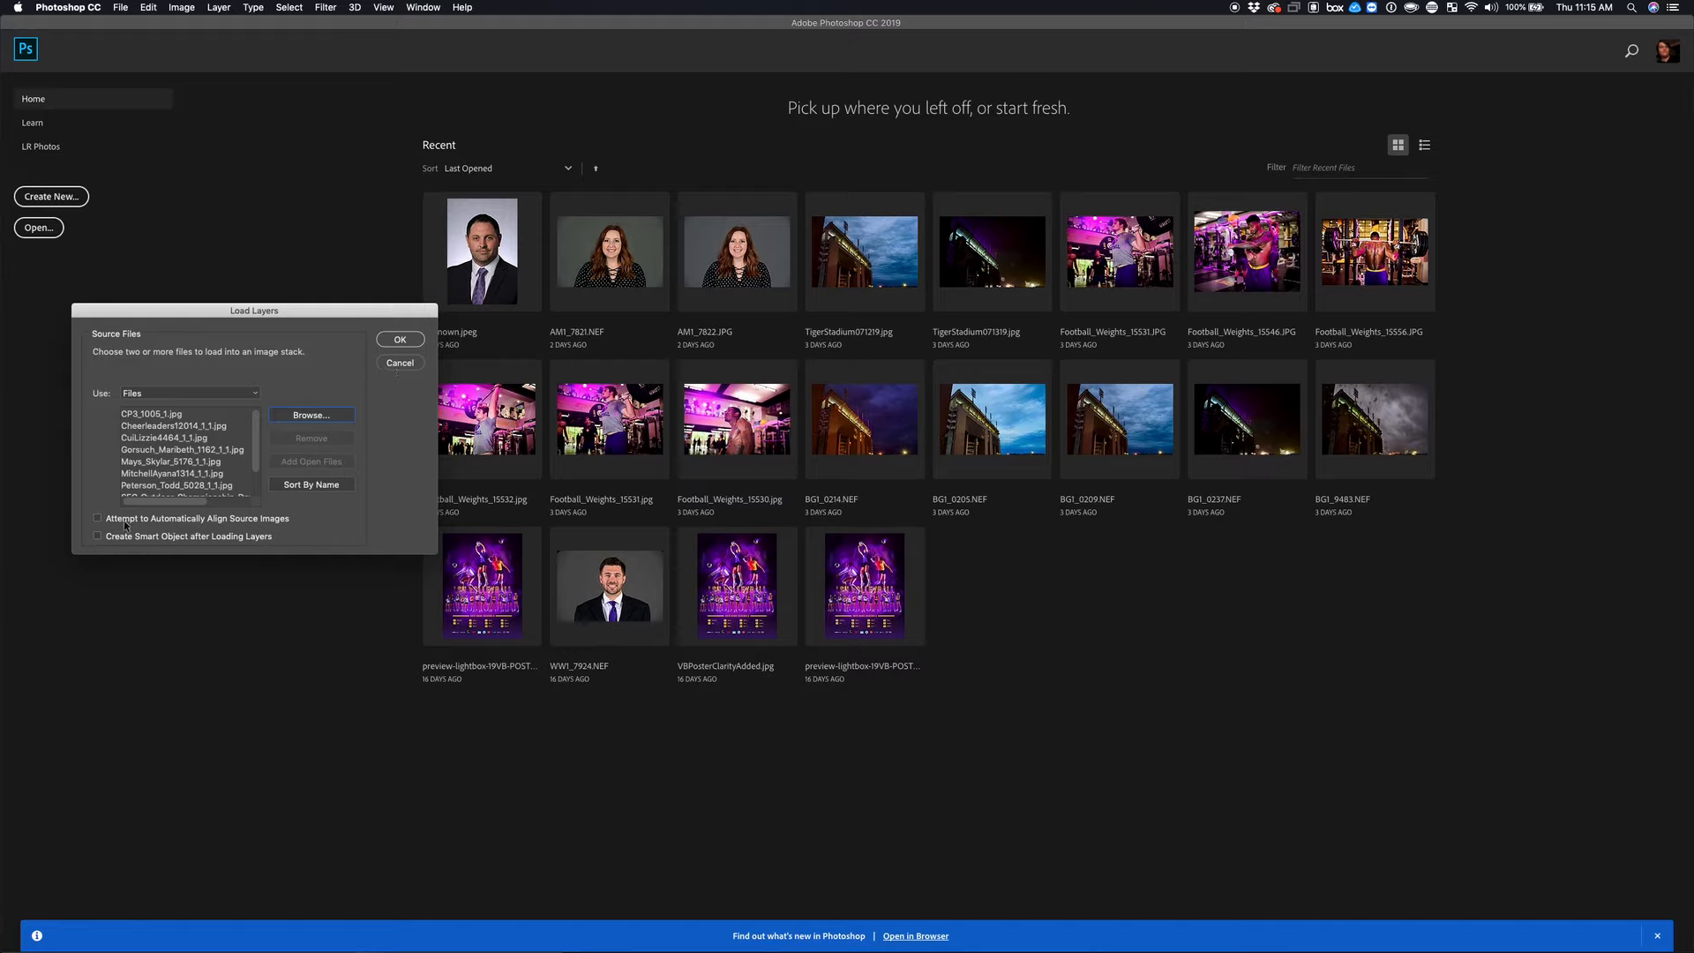
left_click(400, 339)
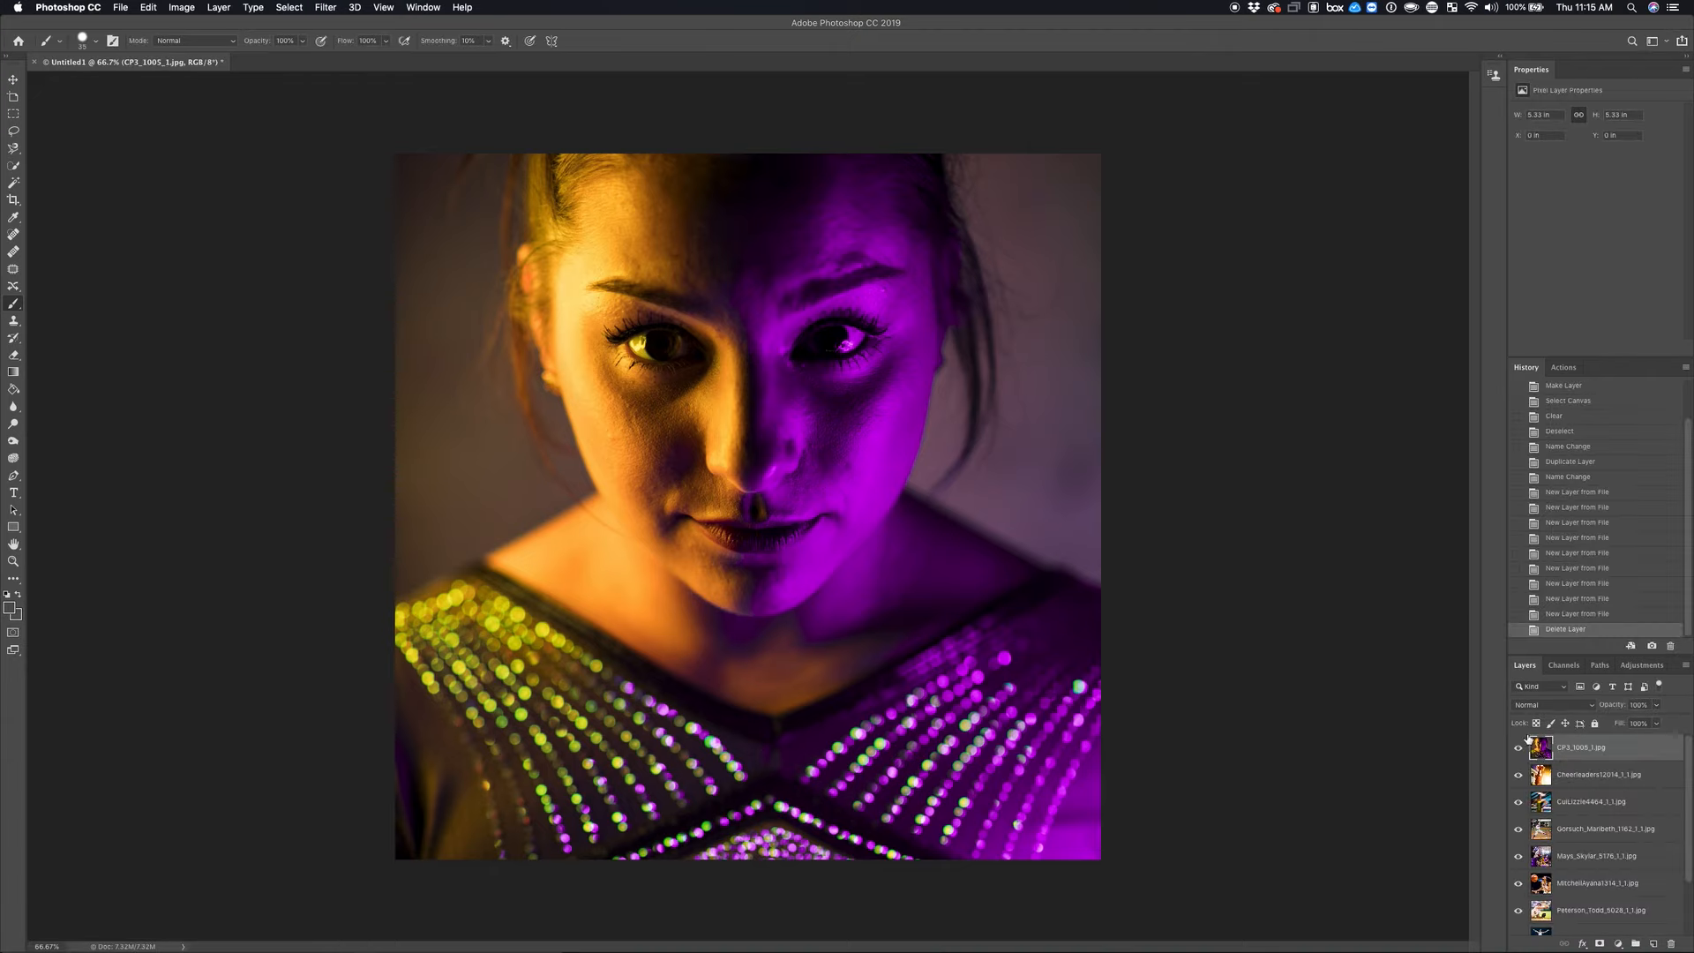
- Show the Timeline for the layered document and create a frame animation in it
scroll(1586, 786, "down", 3)
scroll(1580, 803, "up", 3)
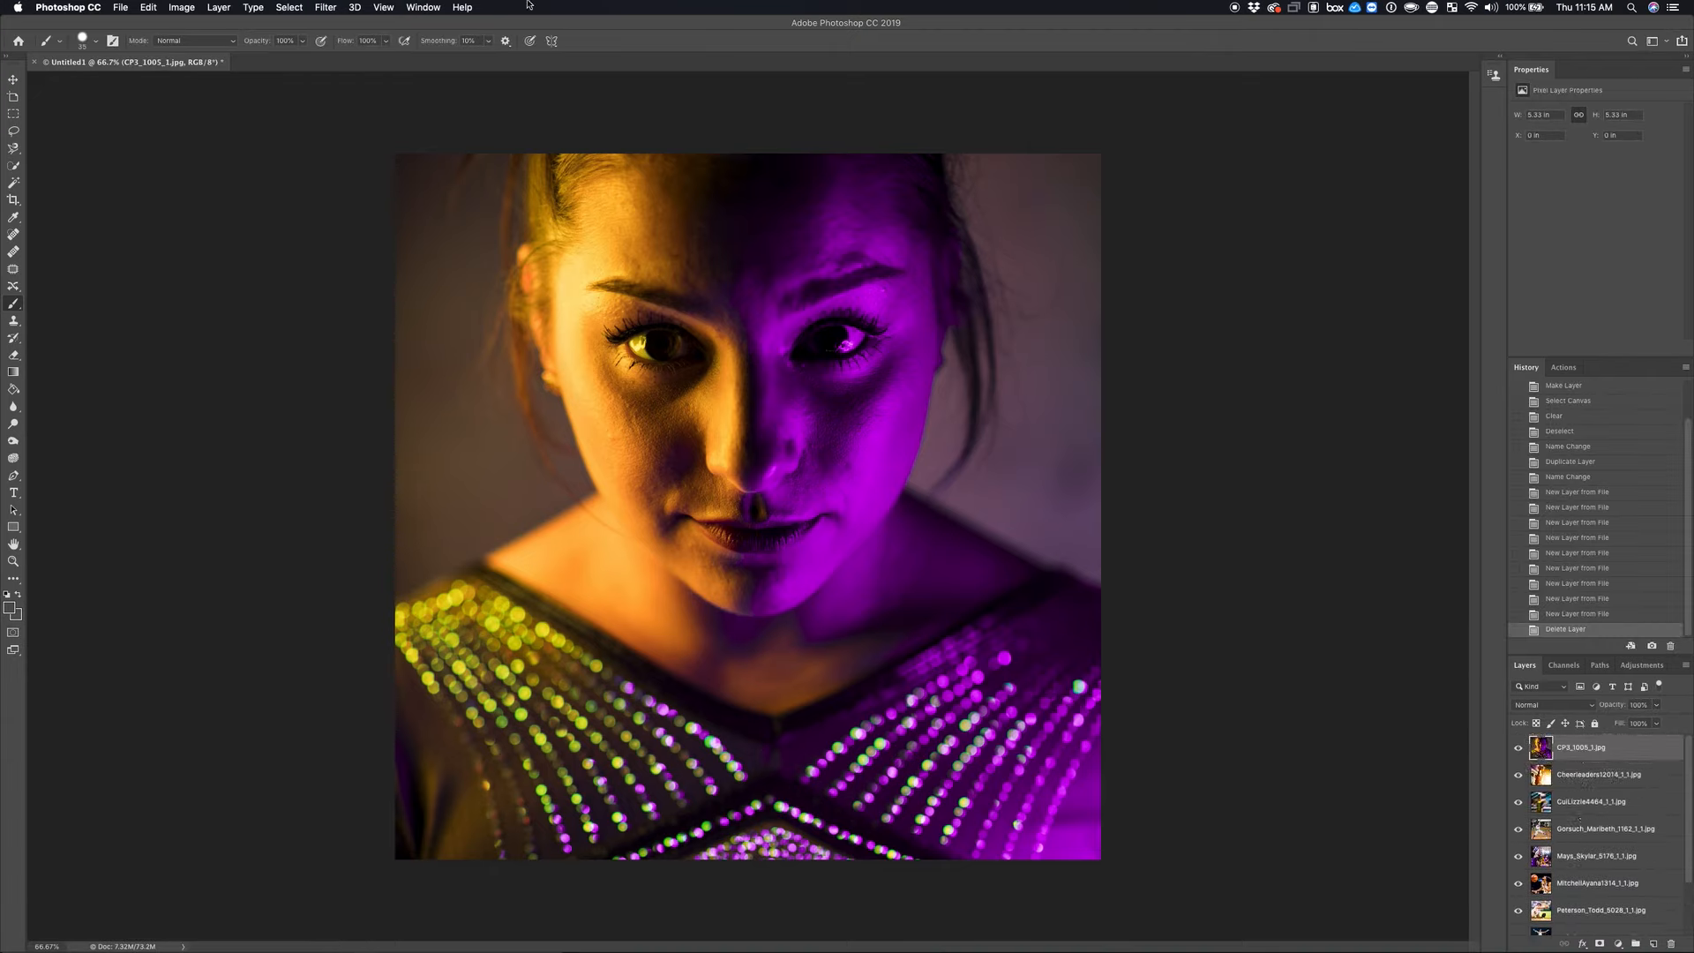
left_click(424, 7)
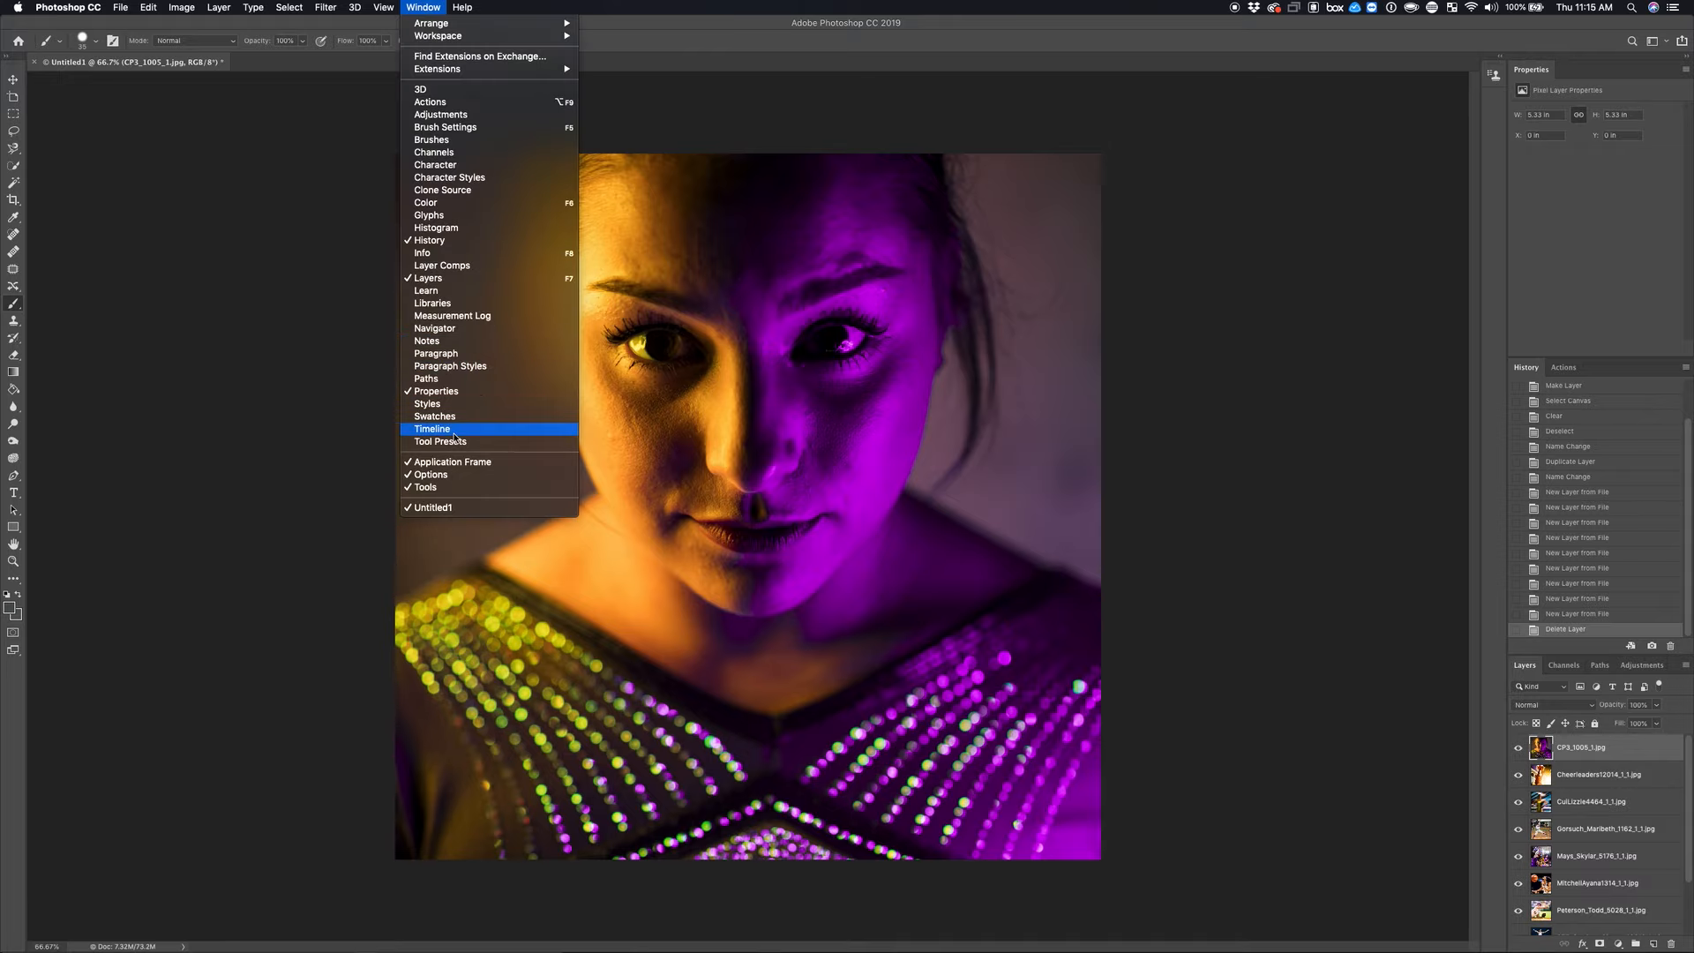
left_click(457, 433)
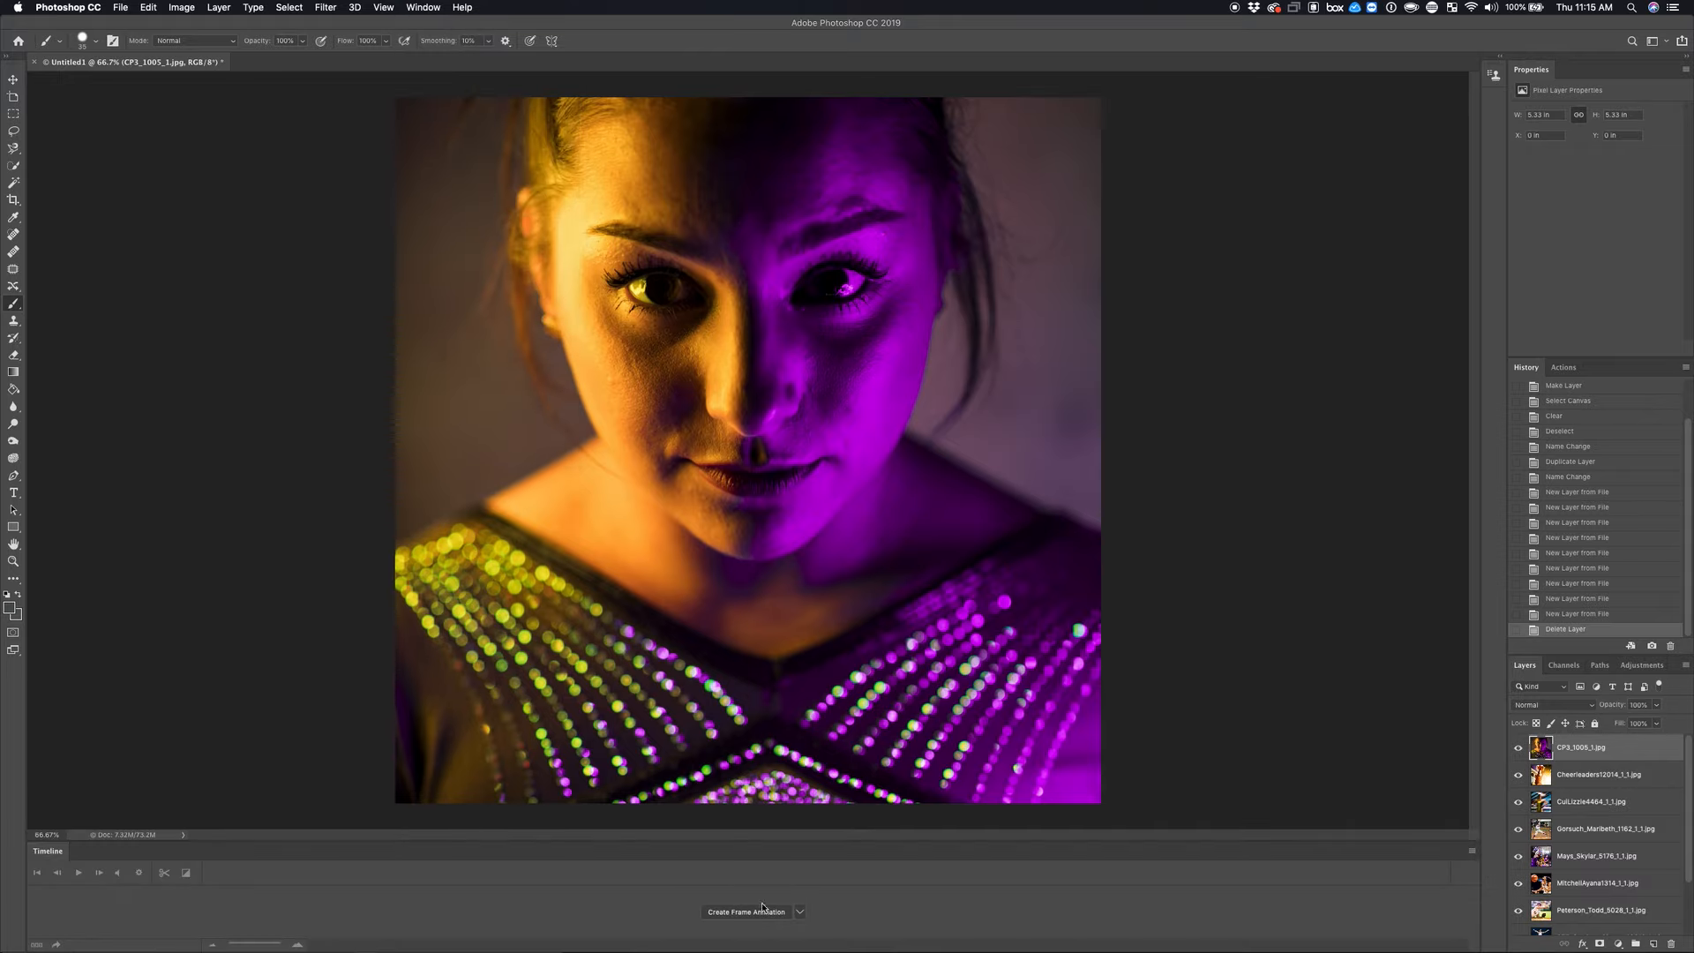
left_click(797, 911)
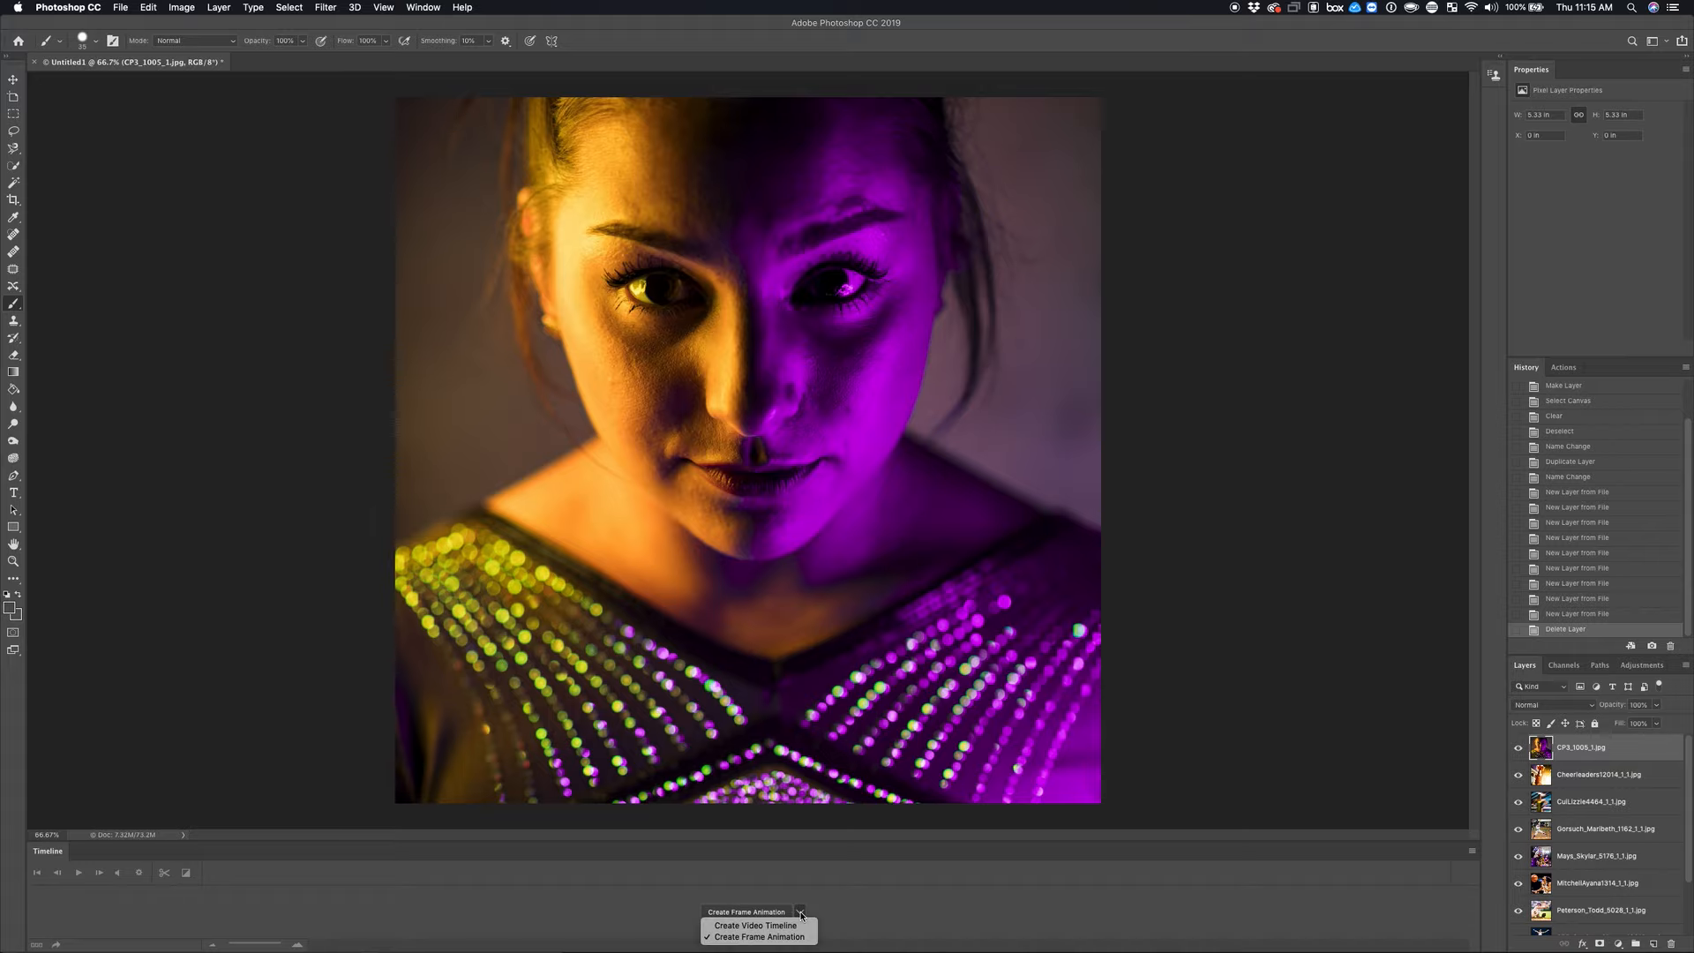
left_click(766, 937)
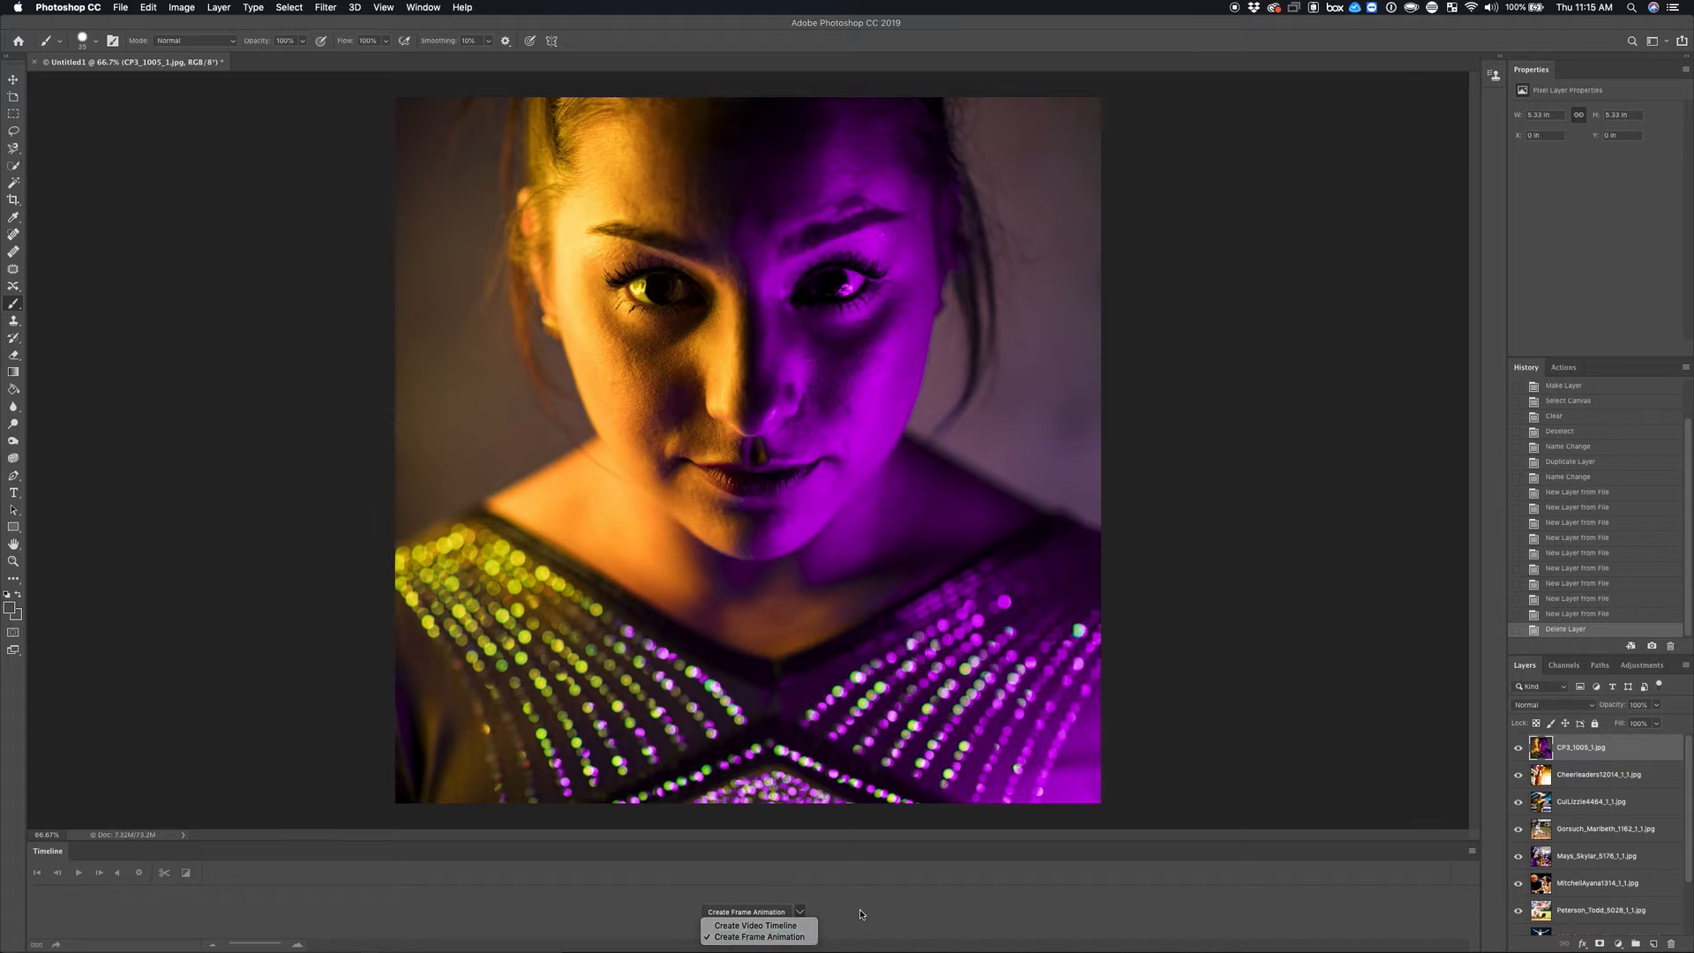
left_click(750, 912)
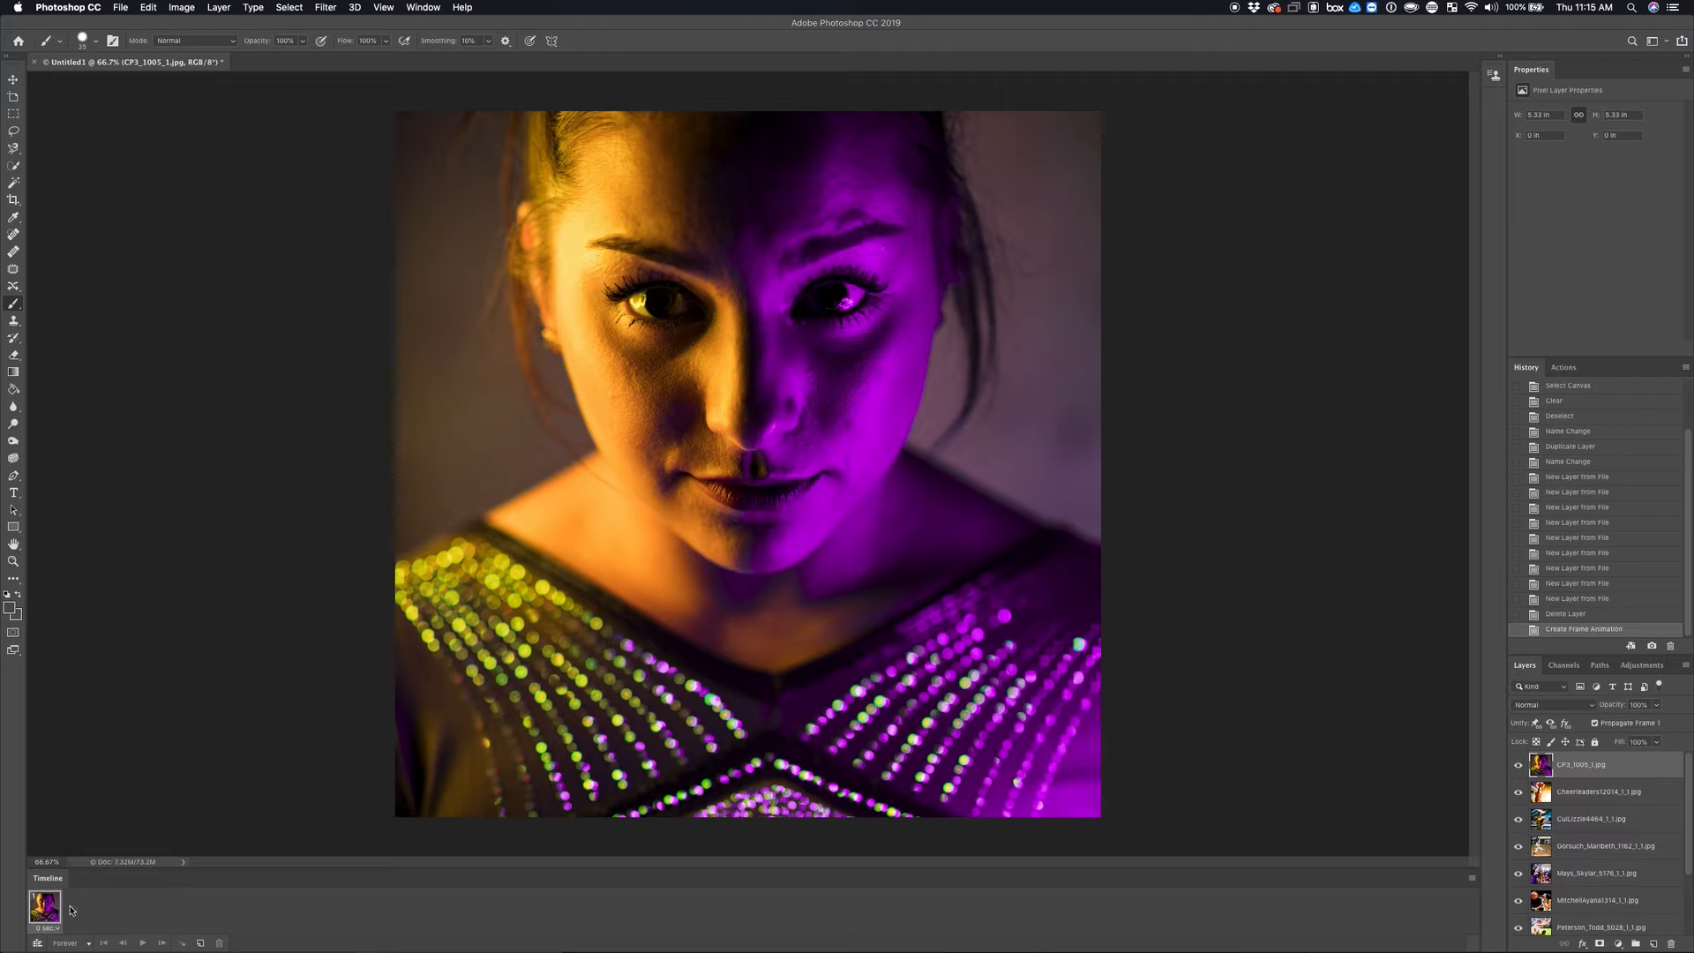
- Make animation frames from all the photo layers
left_click(1472, 880)
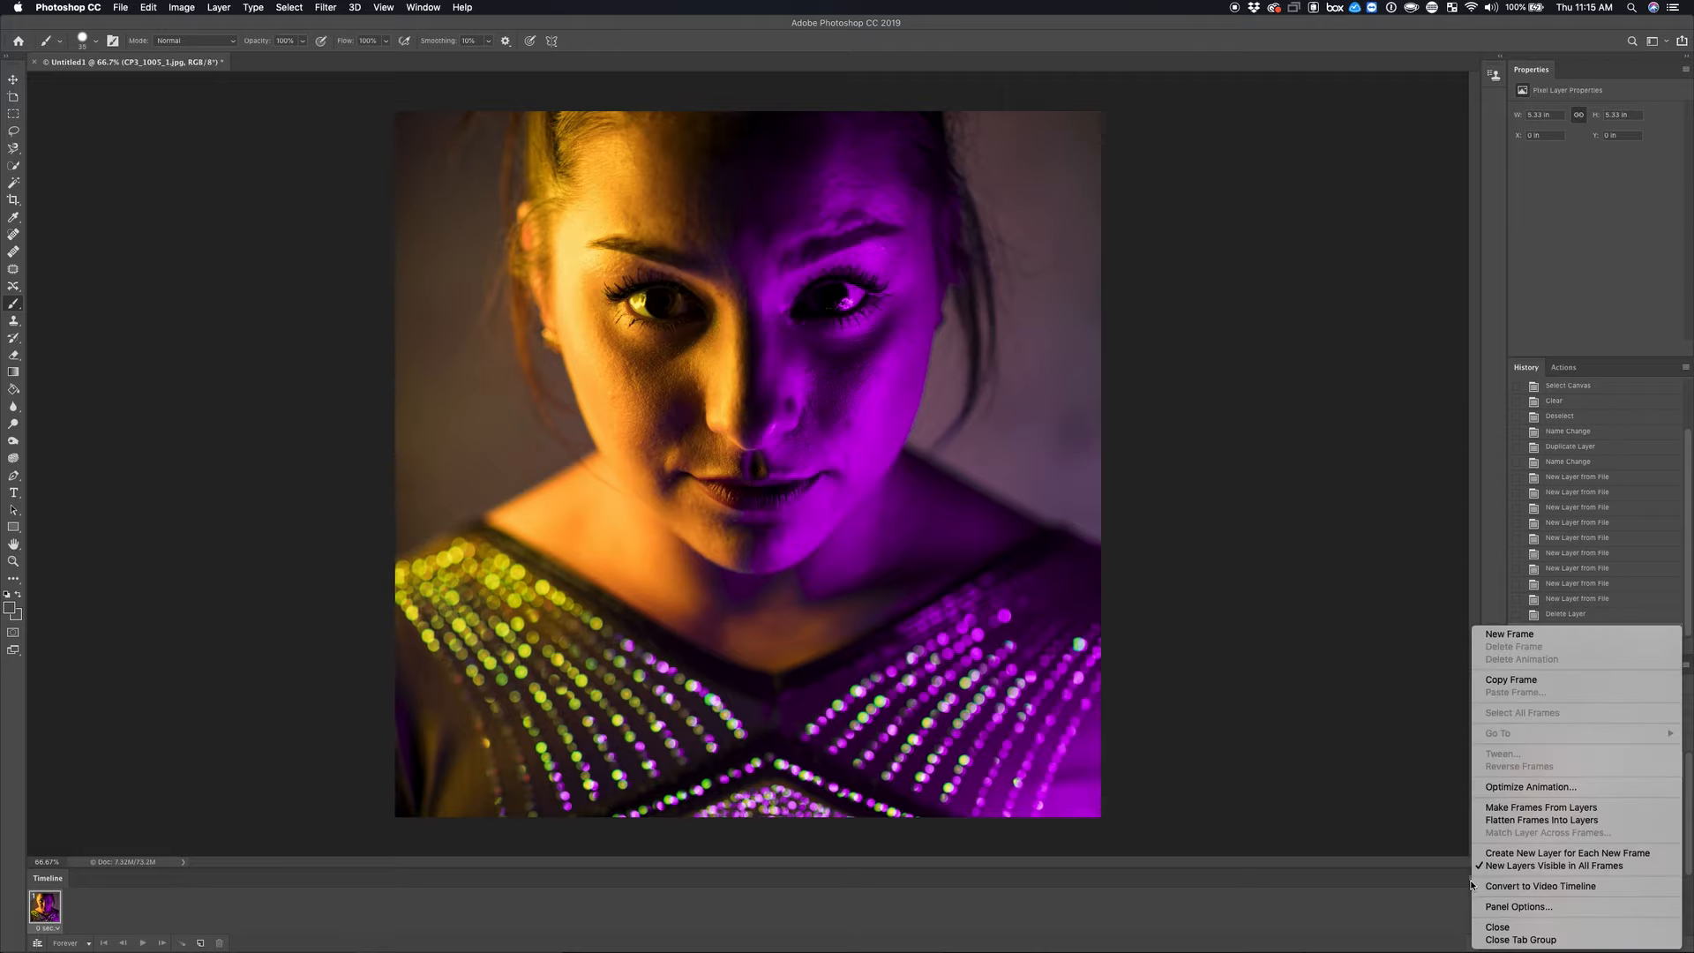
left_click(1499, 809)
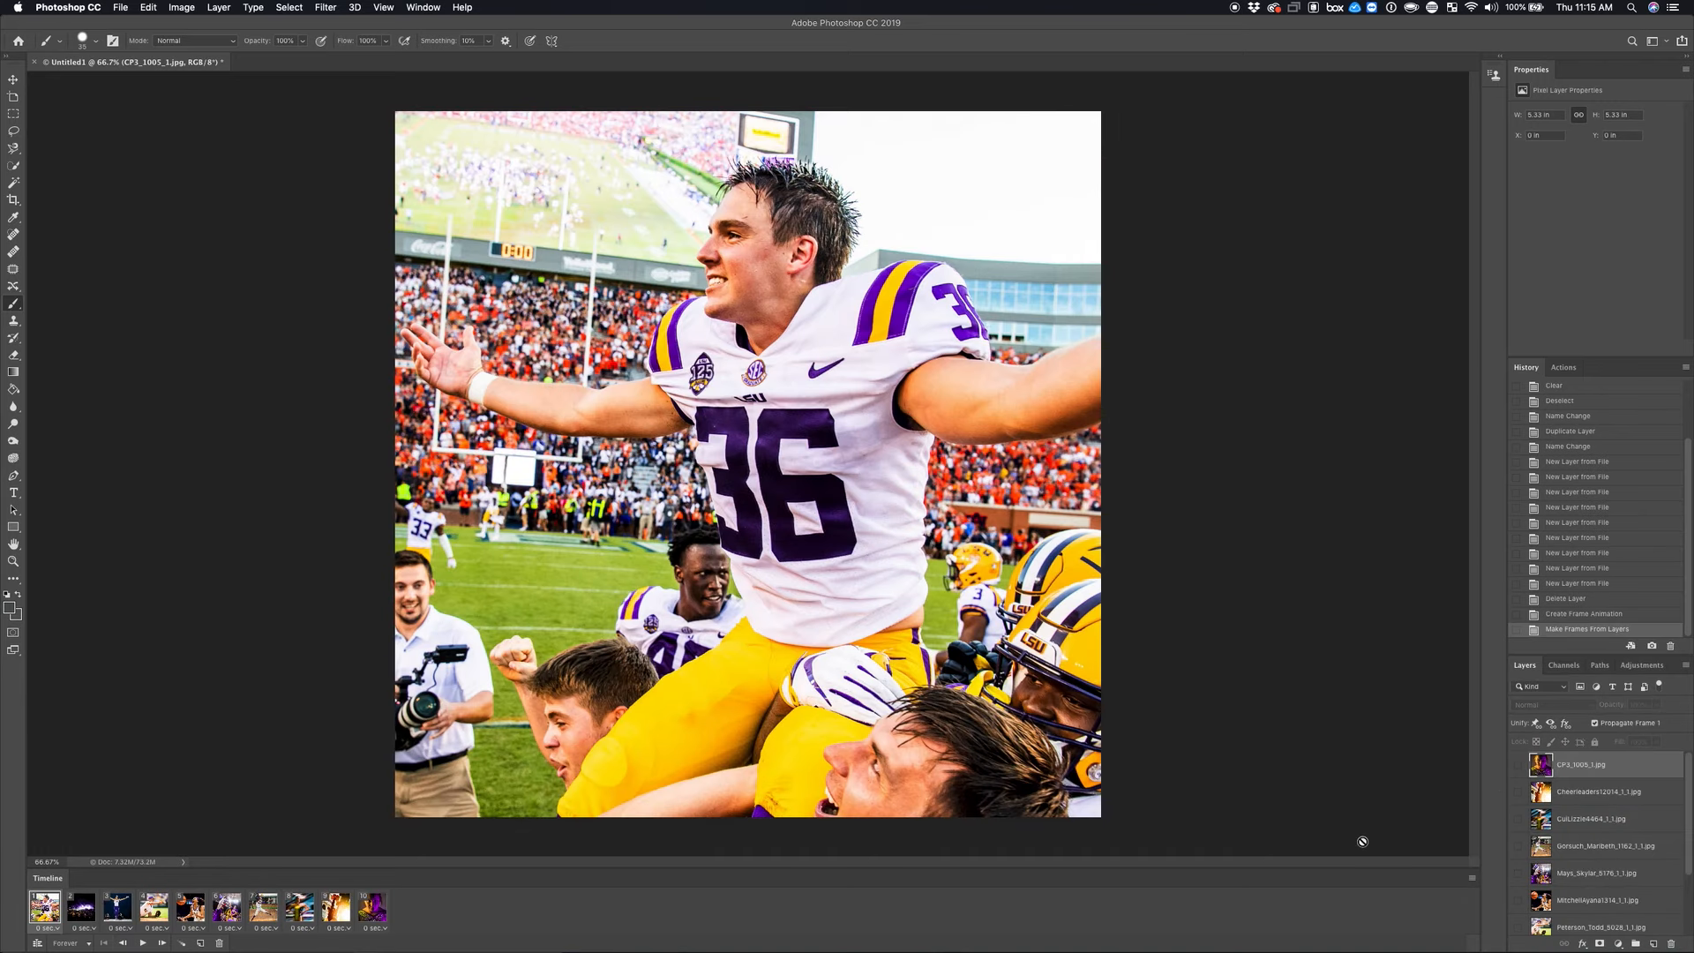
scroll(1589, 839, "down", 3)
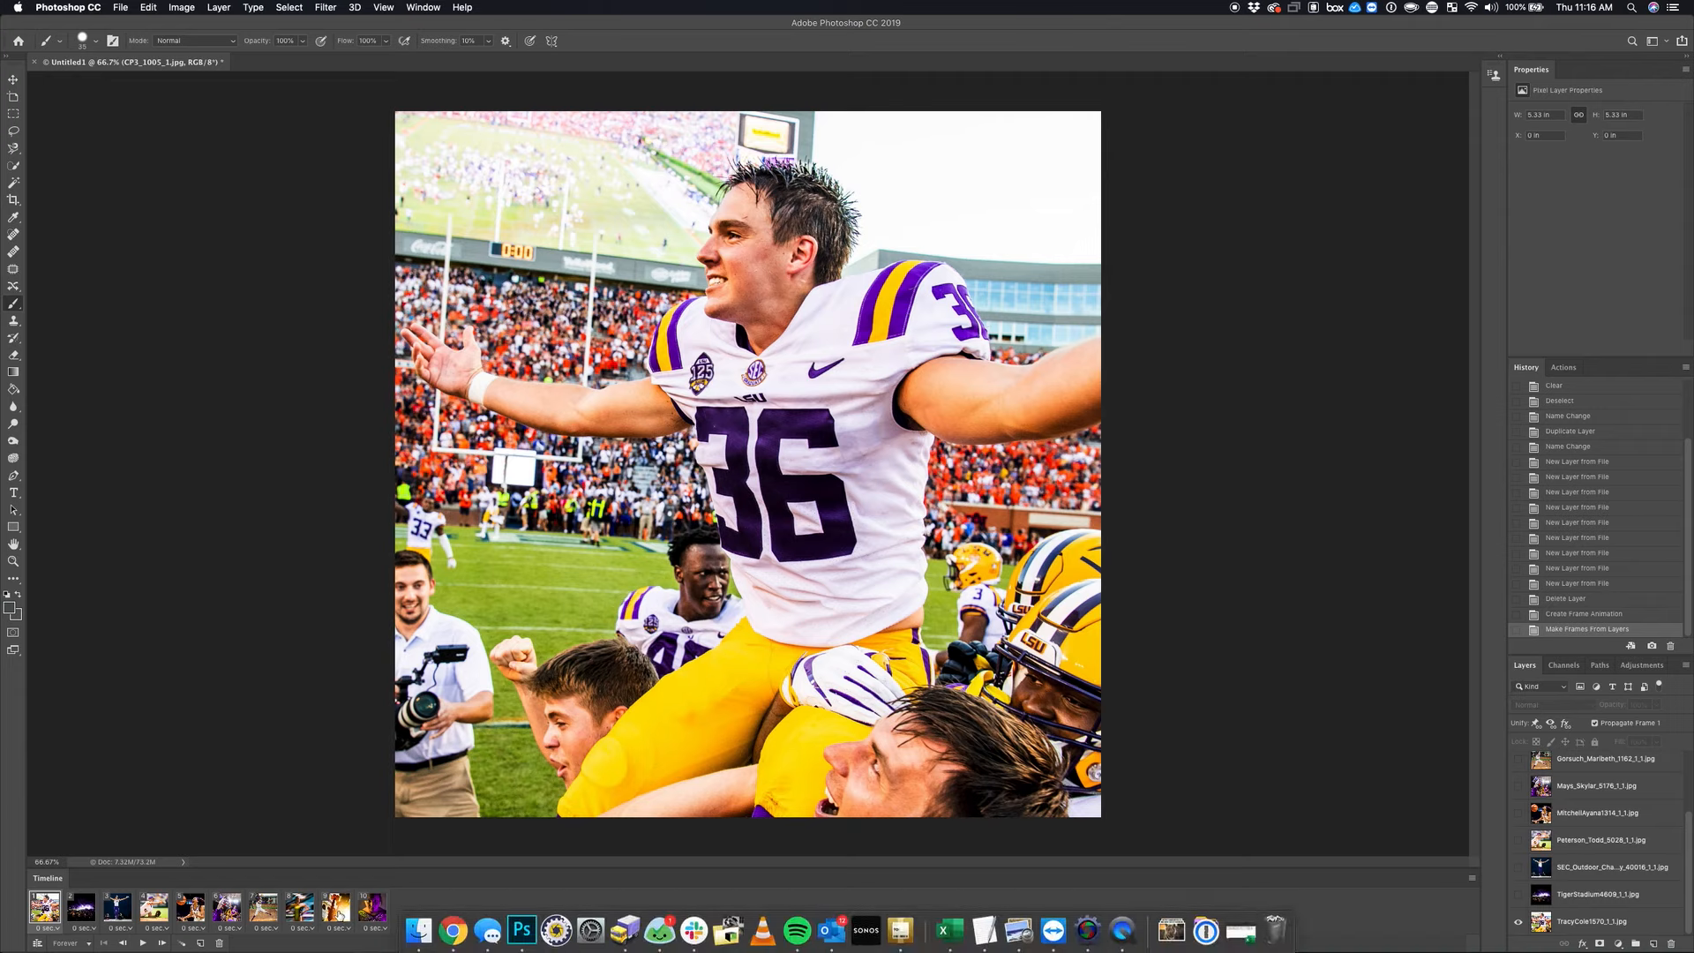
- Reorder the animation frames so the Tiger Stadium photo comes first, the purple-lit portrait second and the cheerleader third
left_click(337, 912)
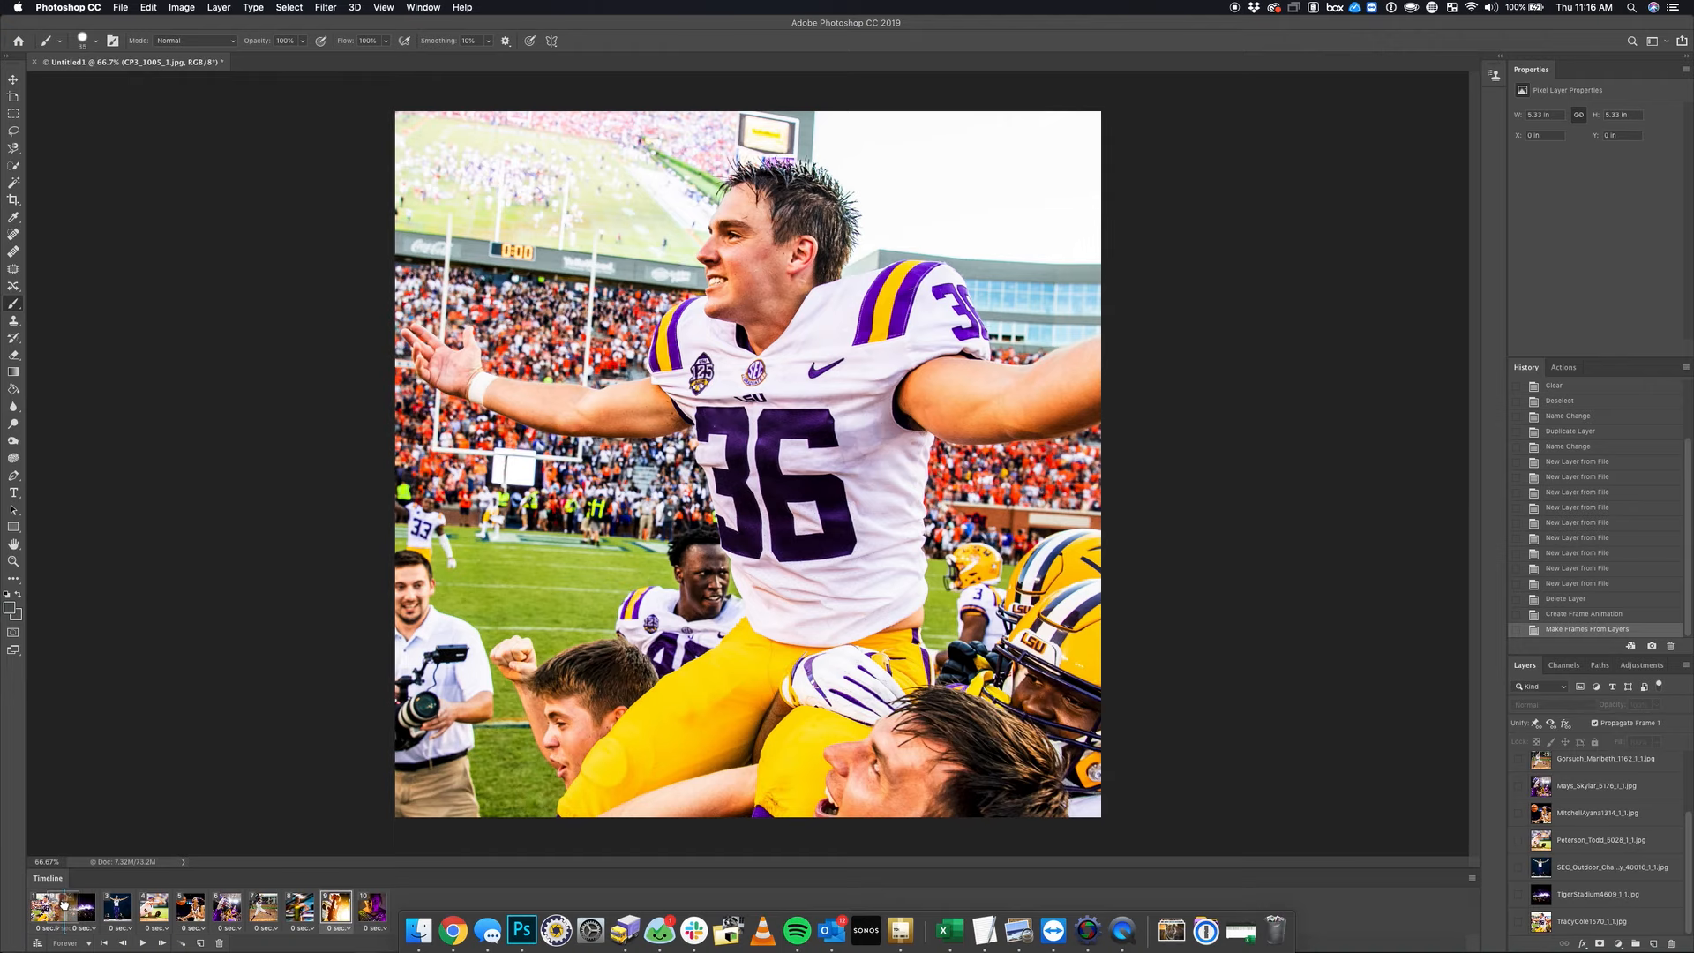
left_click_drag(46, 906, 44, 907)
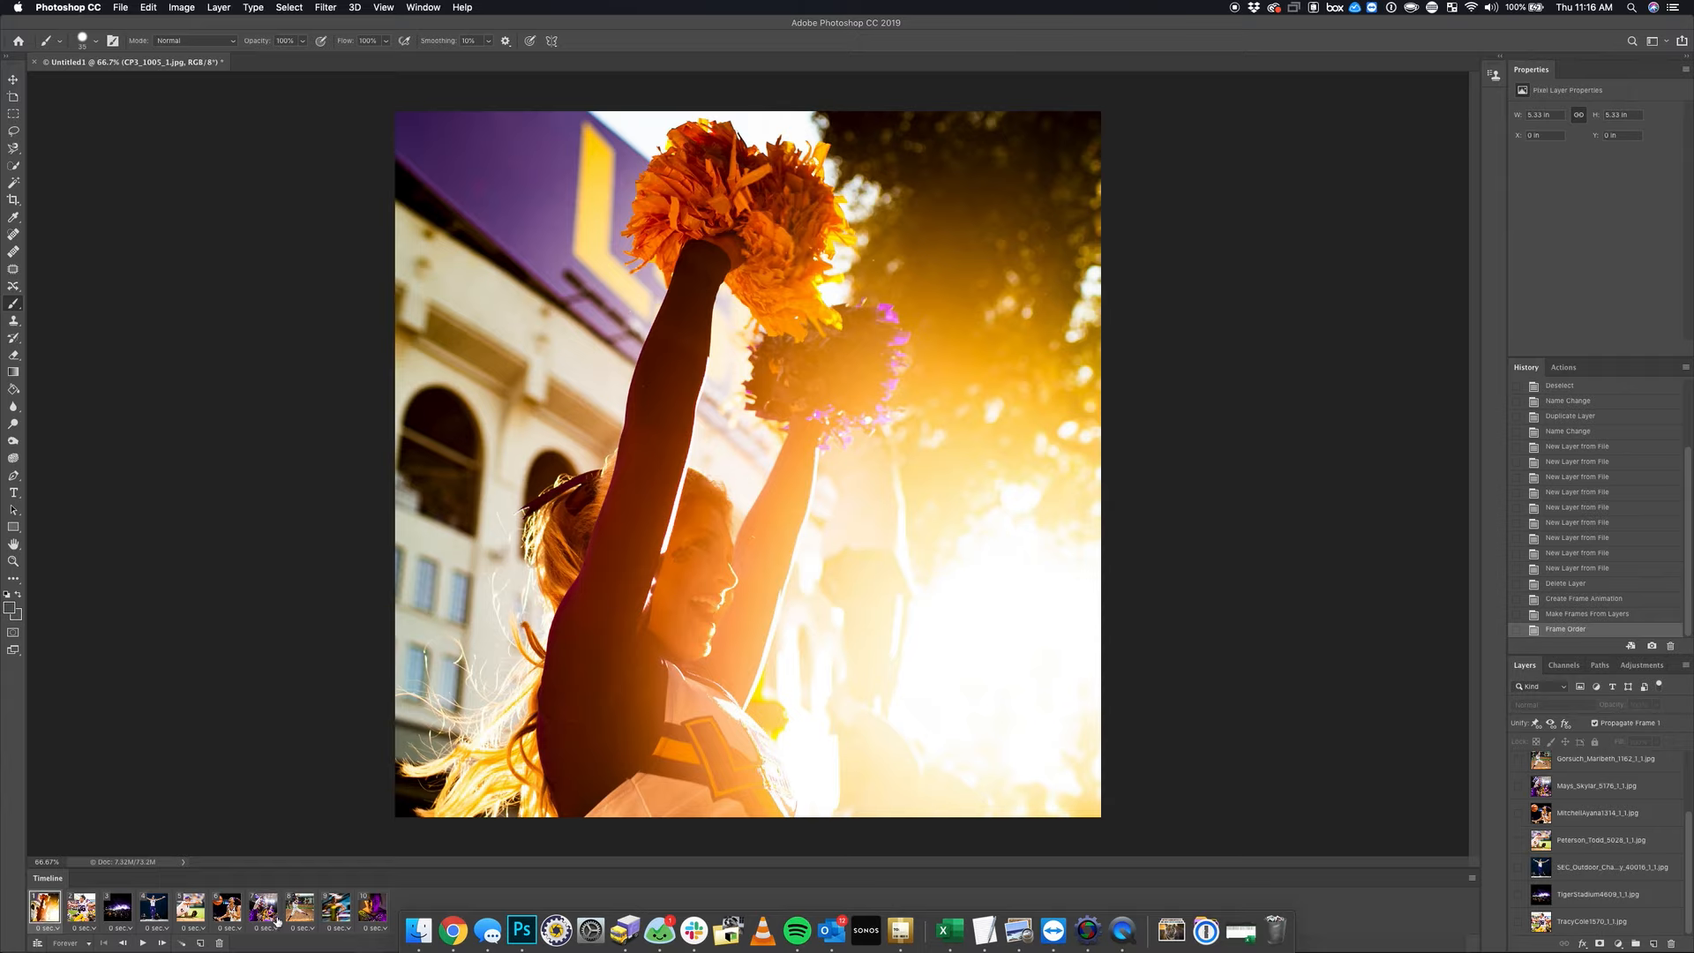
left_click_drag(366, 912, 42, 912)
left_click_drag(151, 910, 42, 904)
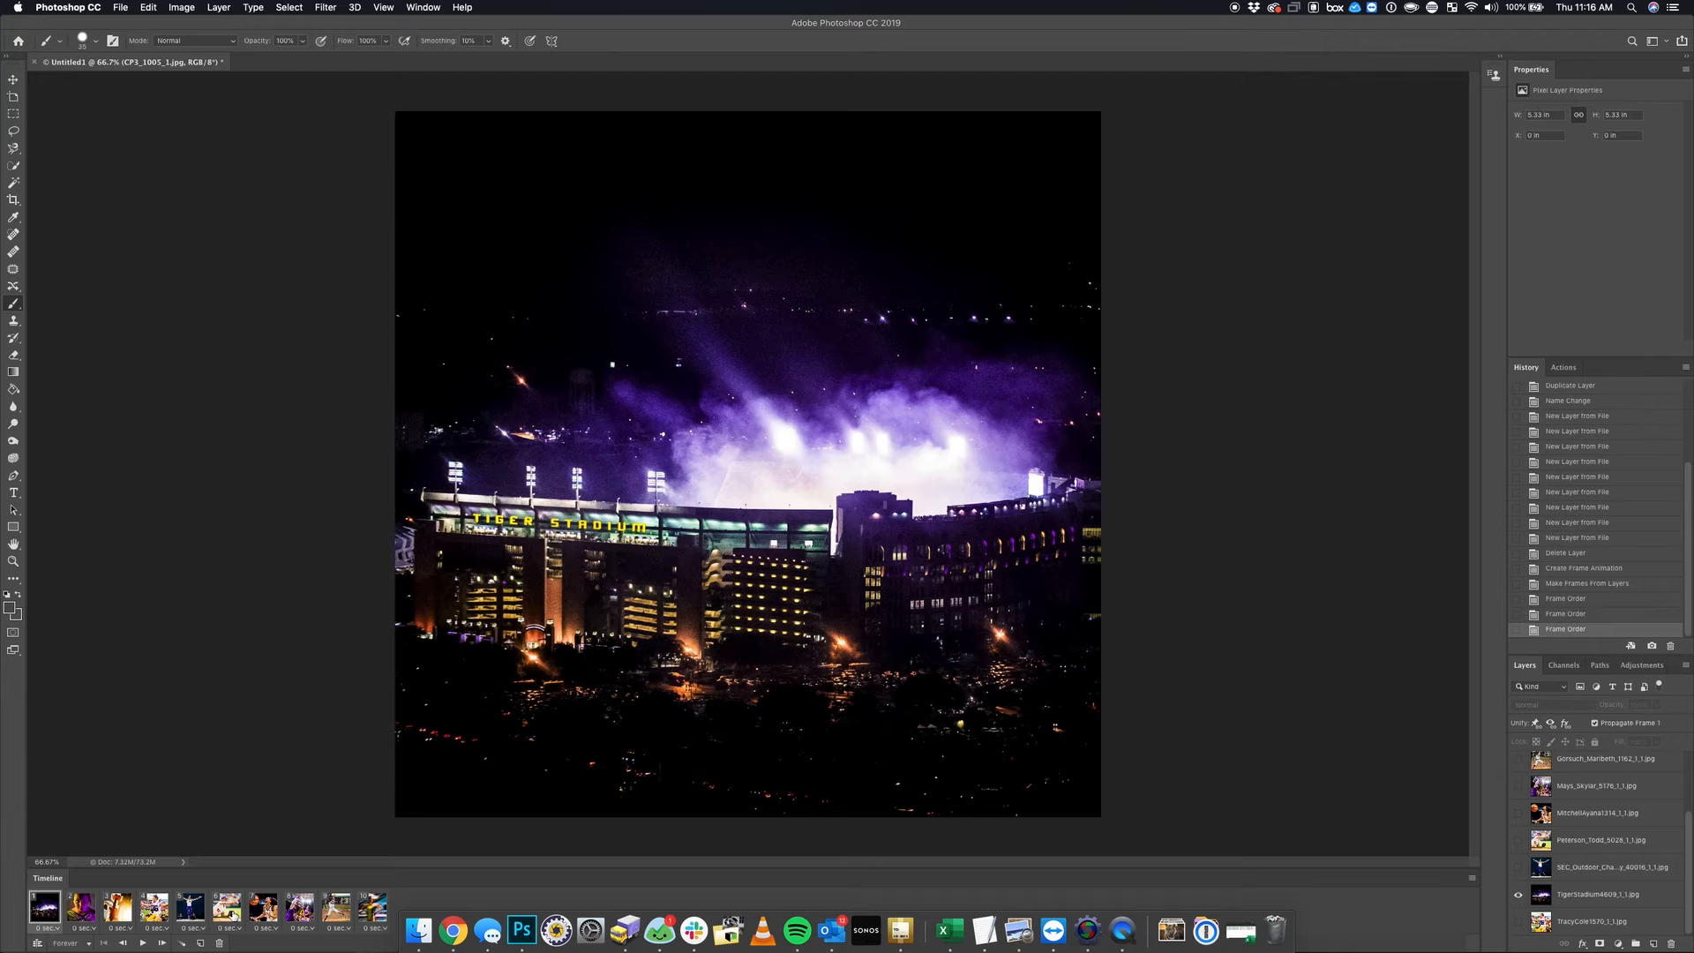
- Arrange the frames with softball second, net-cutting third, basketball fourth, number 36 football fifth, purple-lit portrait eighth, baseball ninth and cheerleader last
left_click_drag(265, 908, 132, 907)
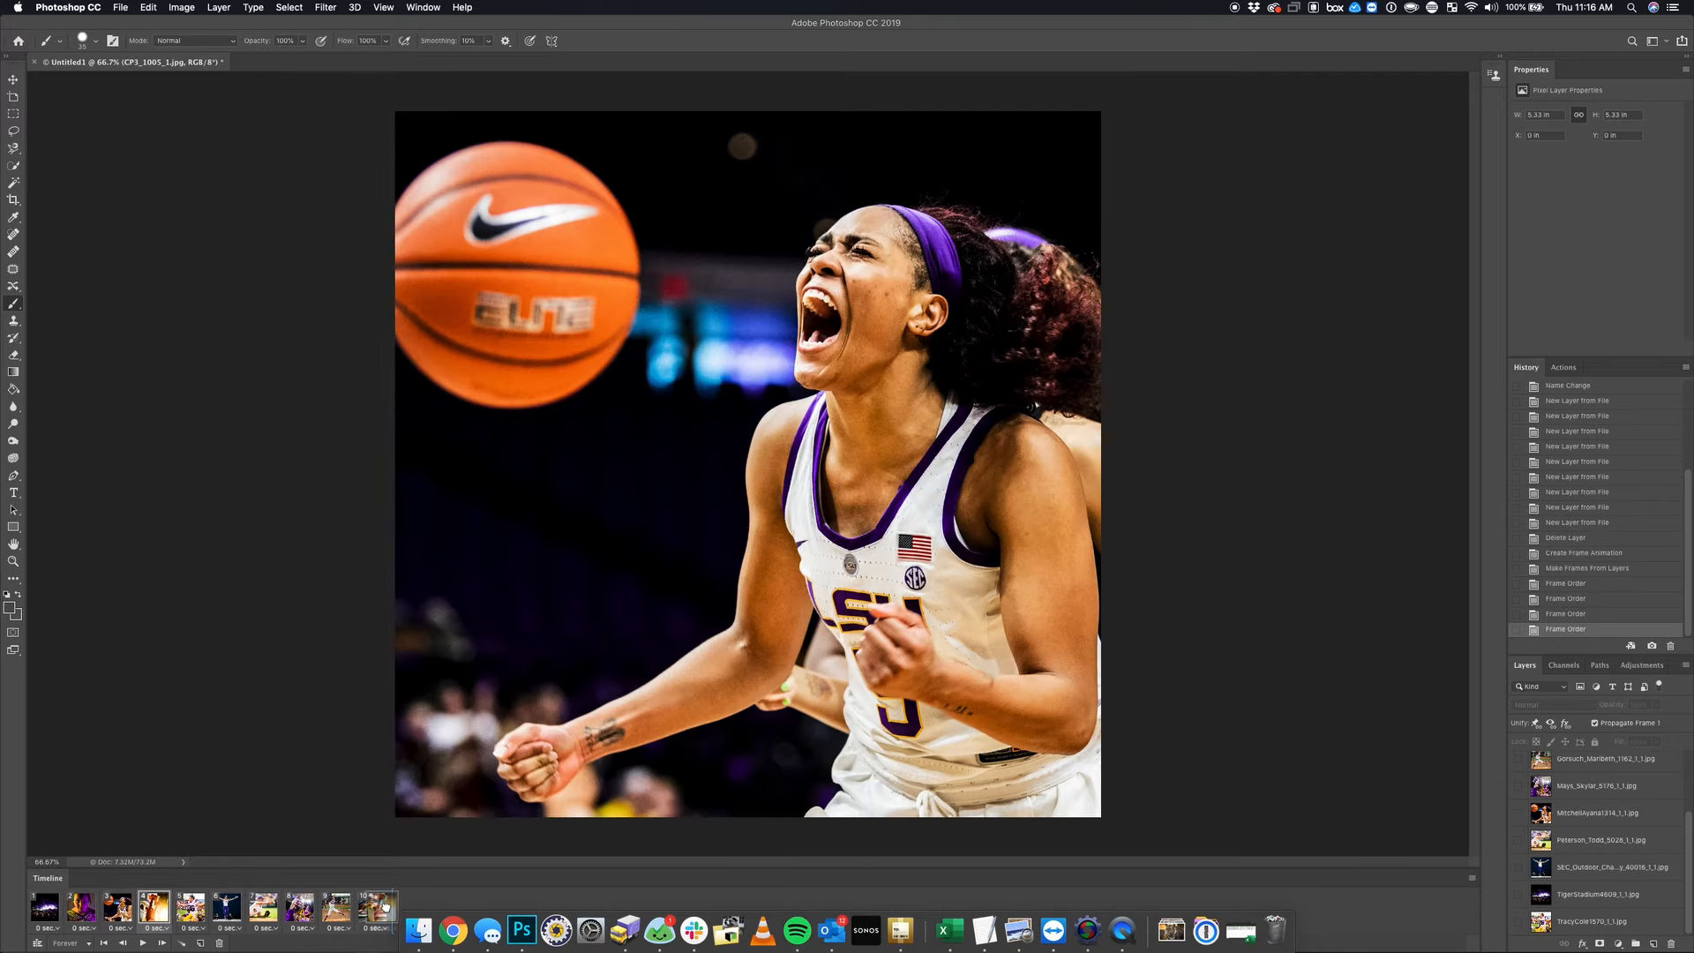
left_click(384, 907)
left_click_drag(333, 915, 248, 909)
left_click(128, 916)
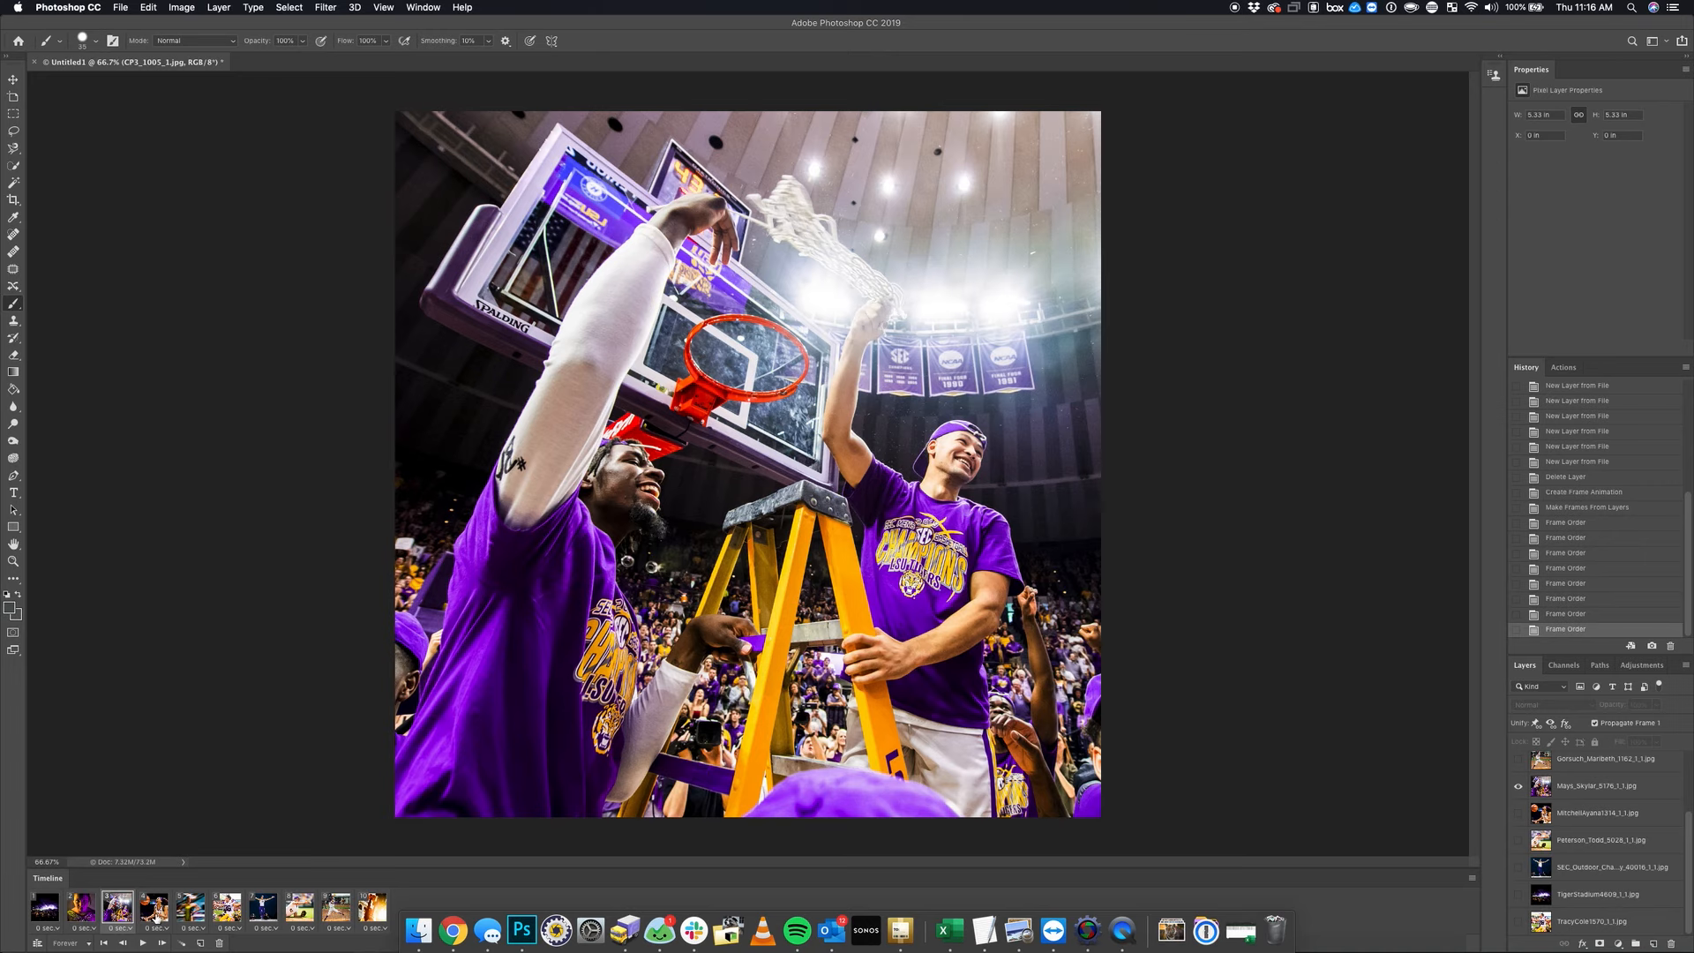
left_click_drag(221, 916, 178, 909)
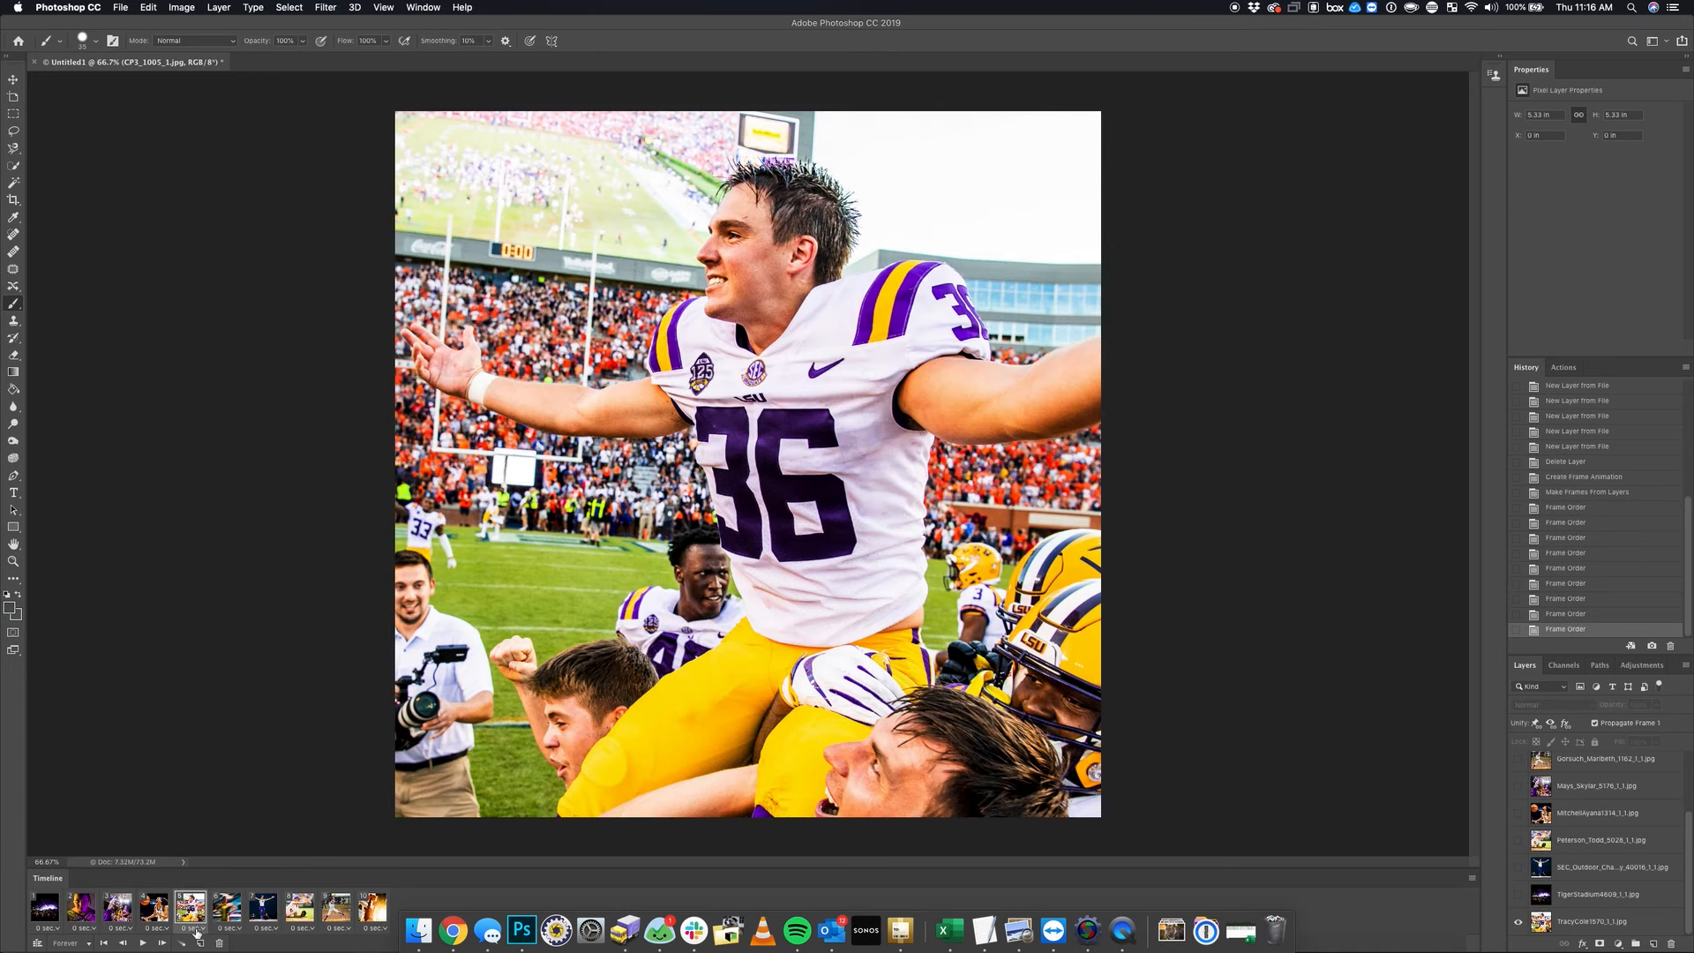
mouse_move(335, 913)
left_mouse_down()
mouse_move(76, 913)
mouse_move(318, 914)
left_mouse_up()
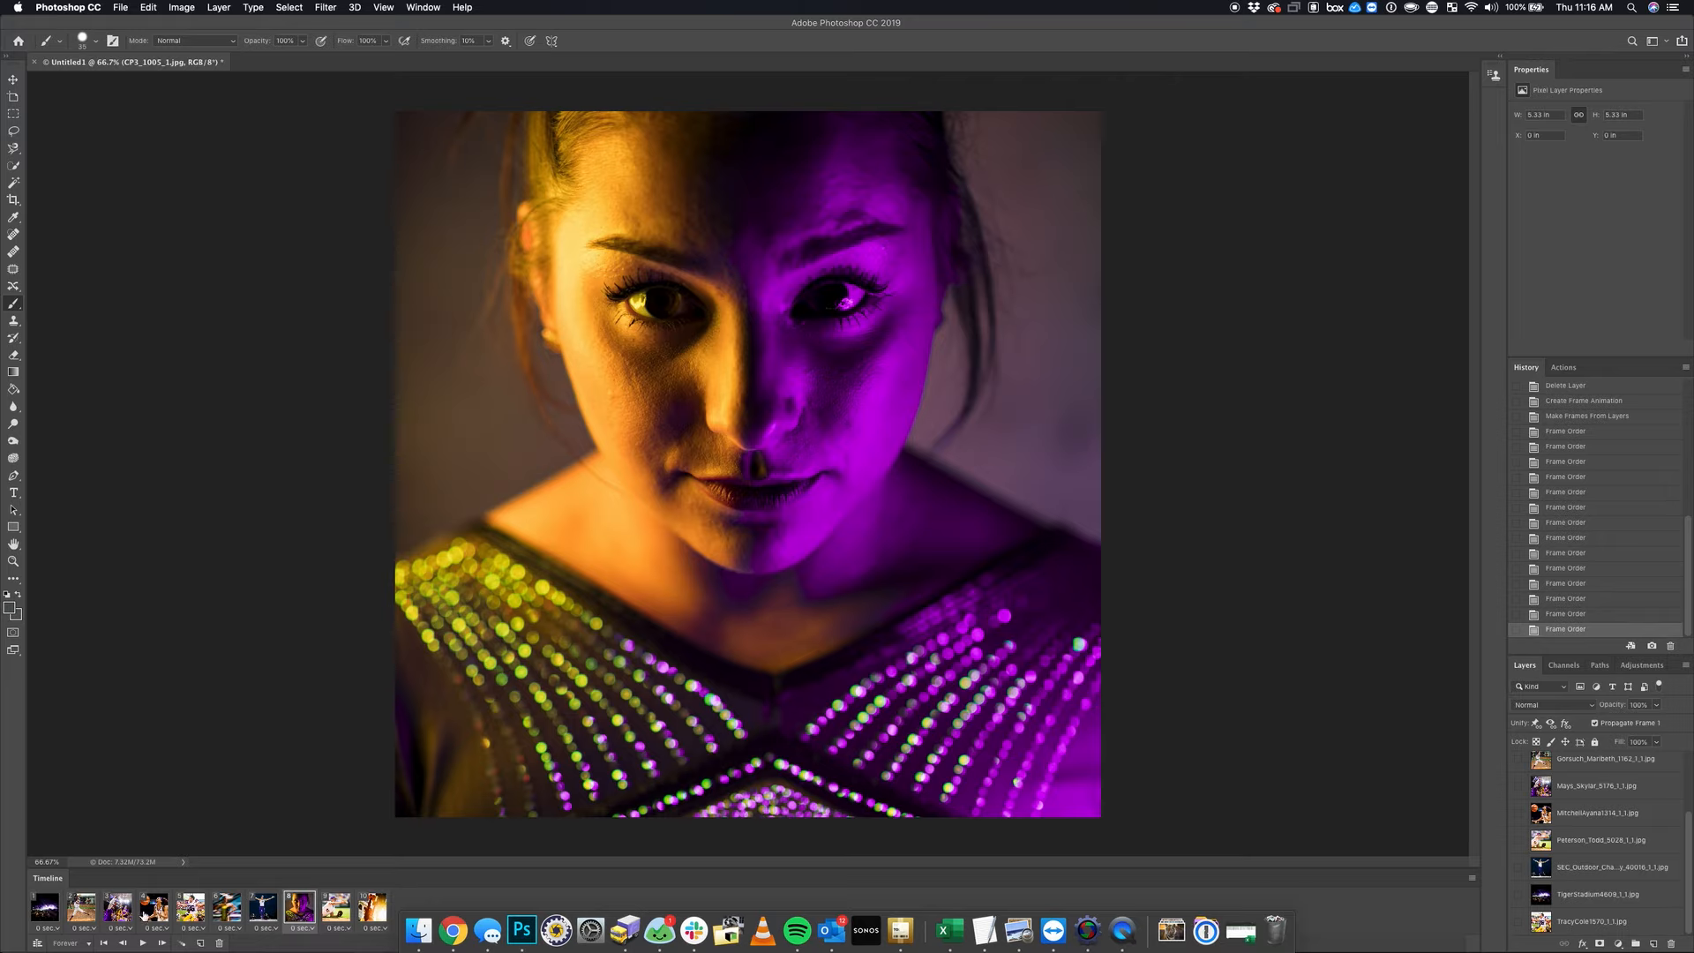
- Set the delay of all the animation frames to 1.5 seconds and play the animation to check its timing
left_click(48, 913)
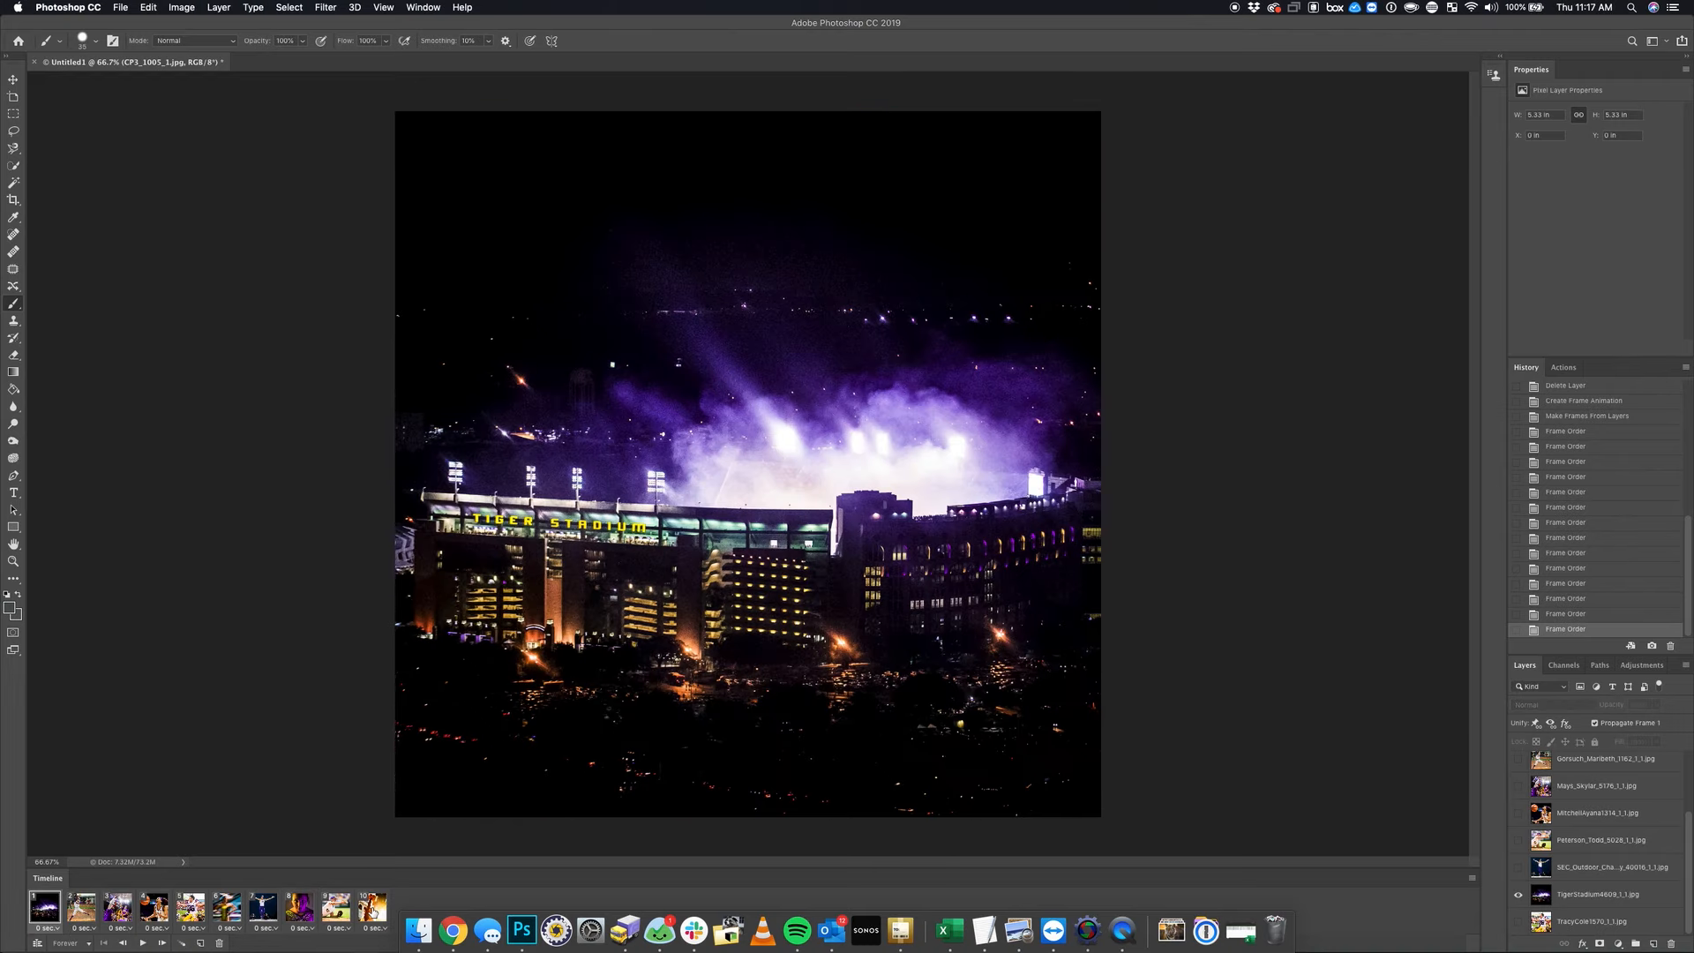
left_click(377, 914, "shift")
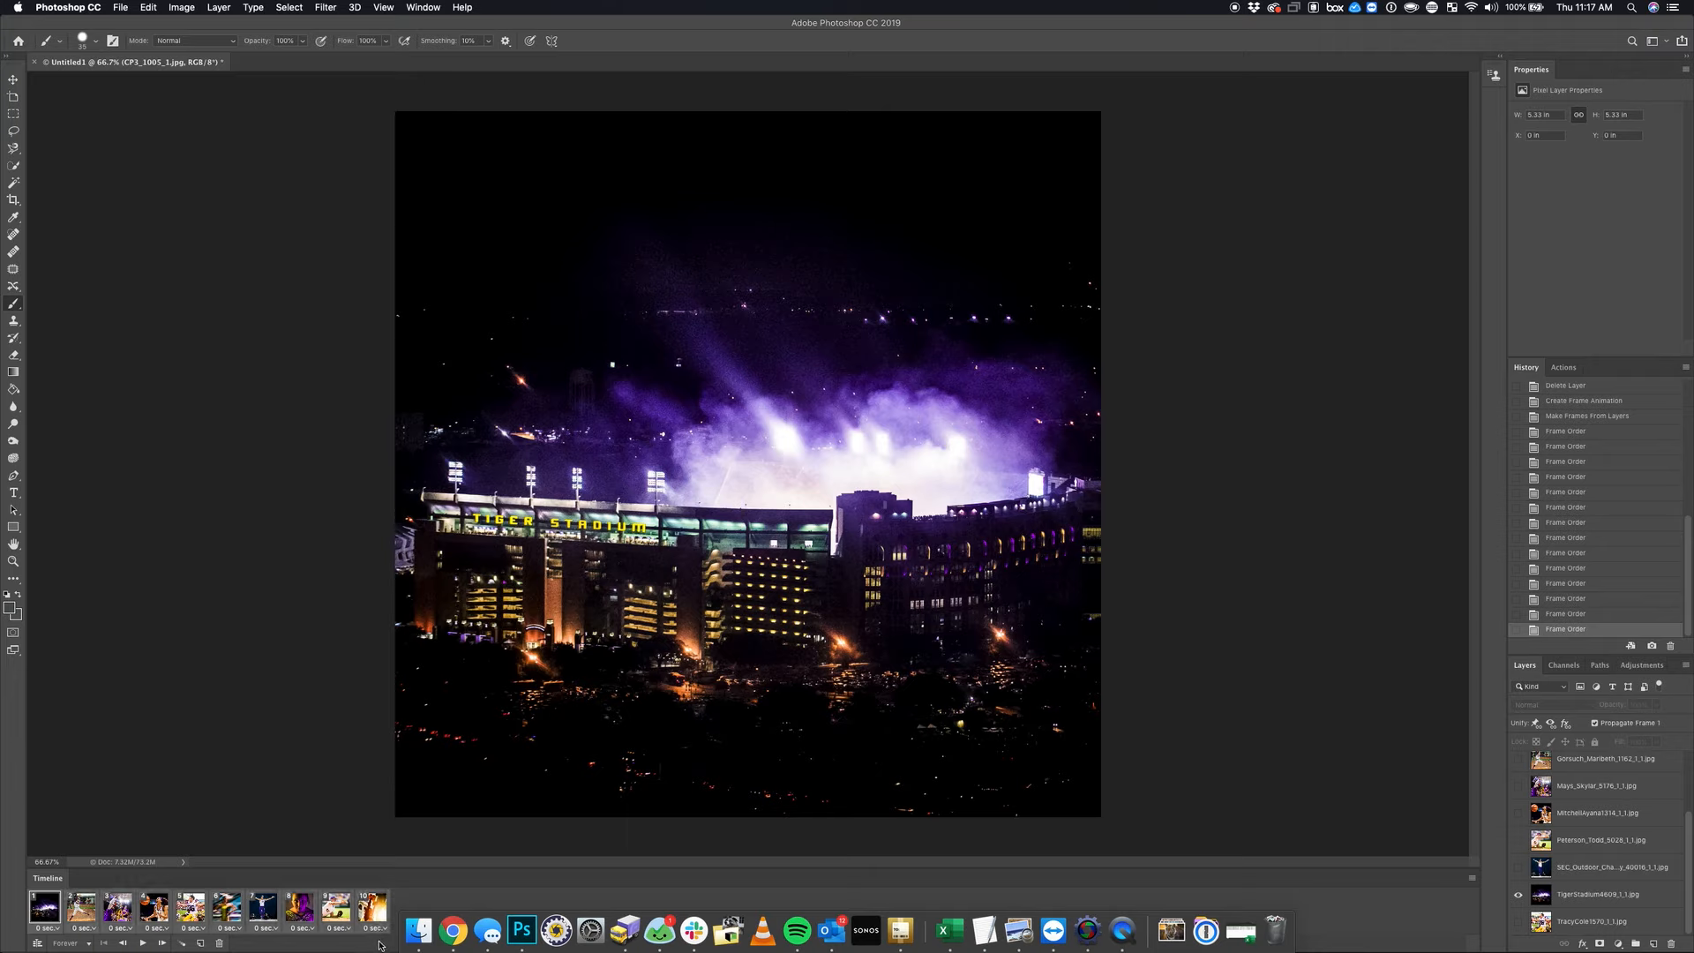
left_click(384, 930)
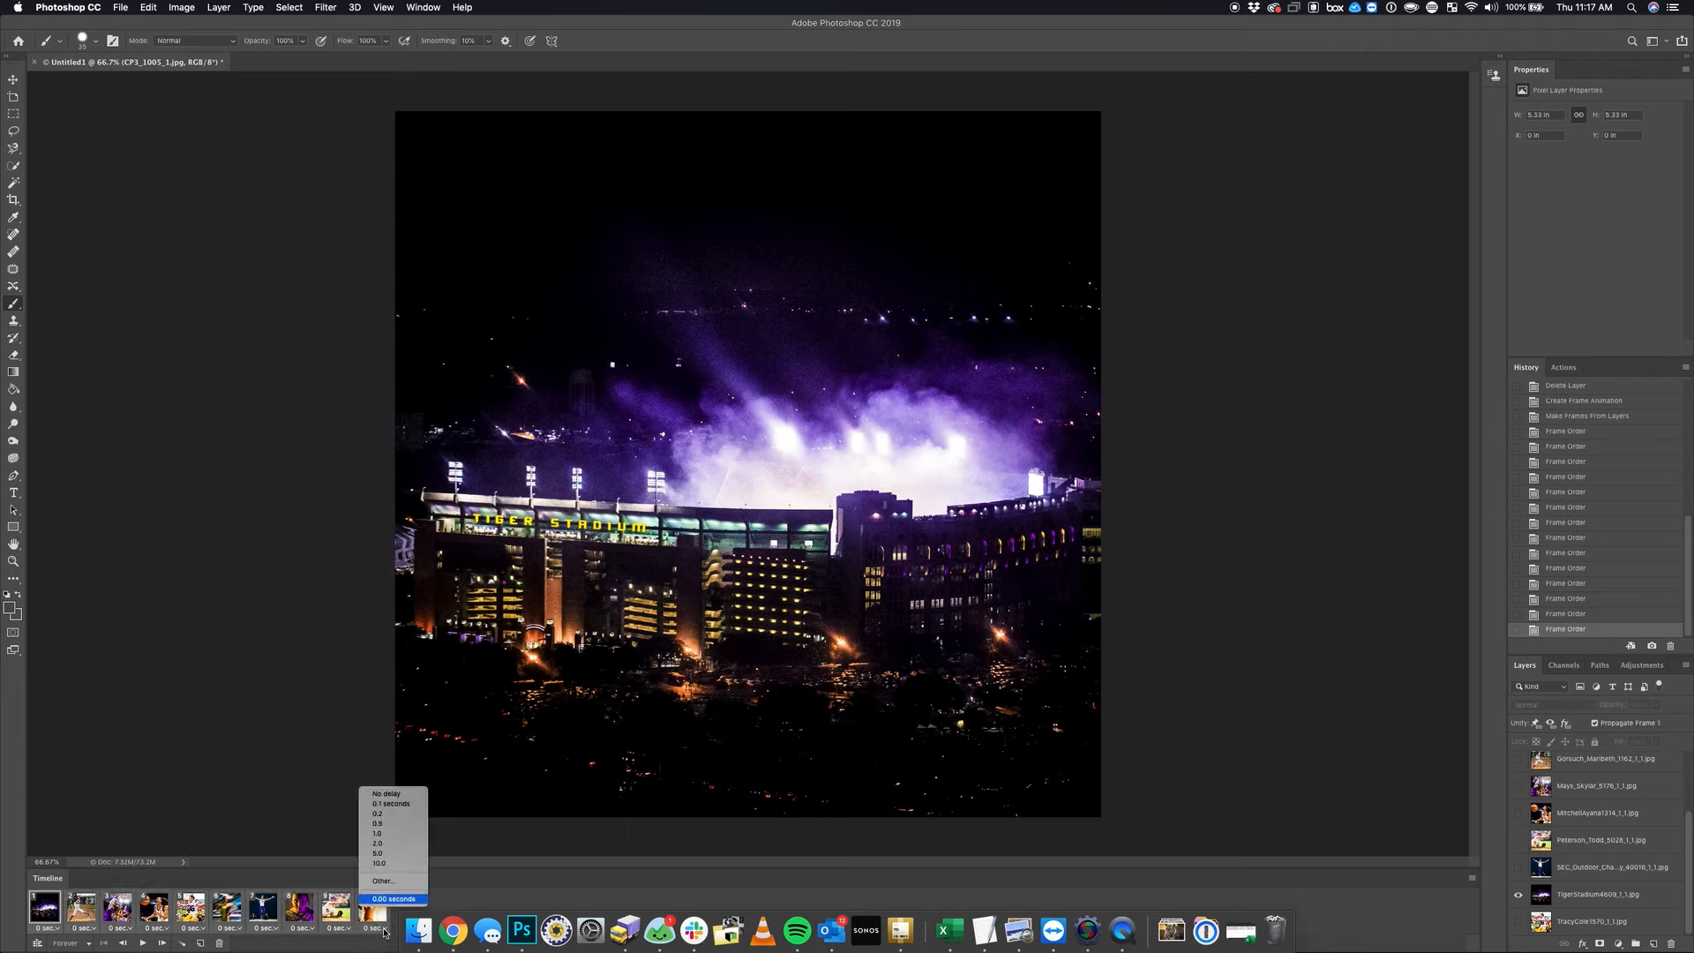
left_click(390, 882)
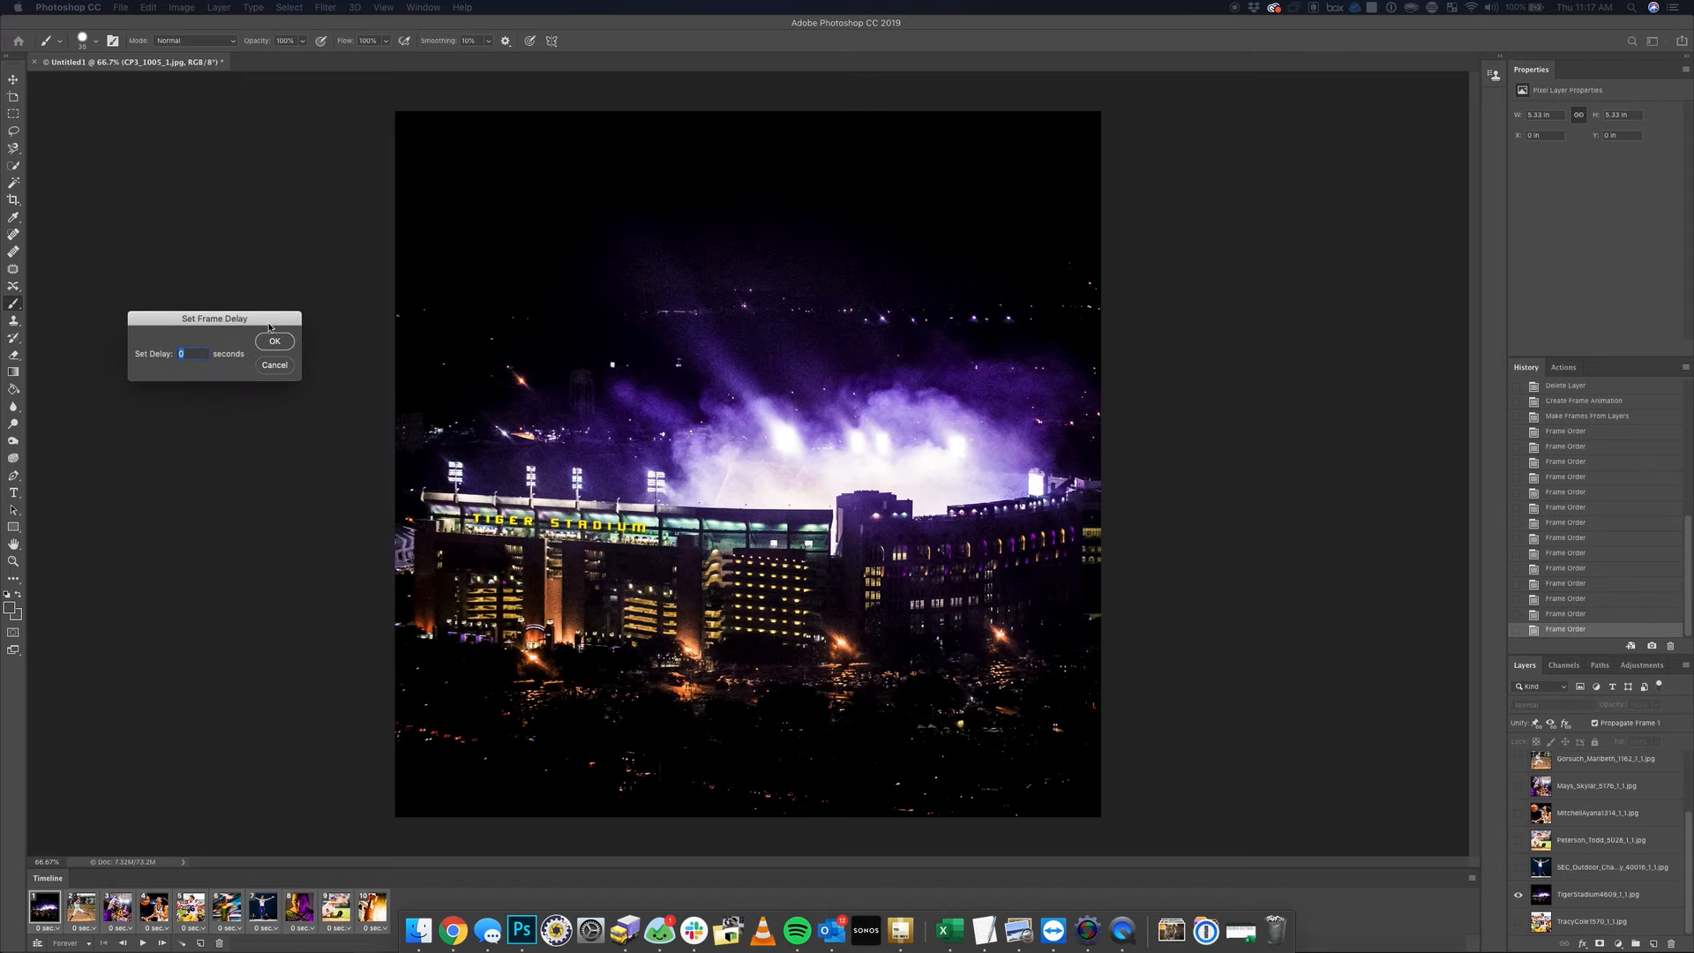
type("1.5")
left_click(275, 343)
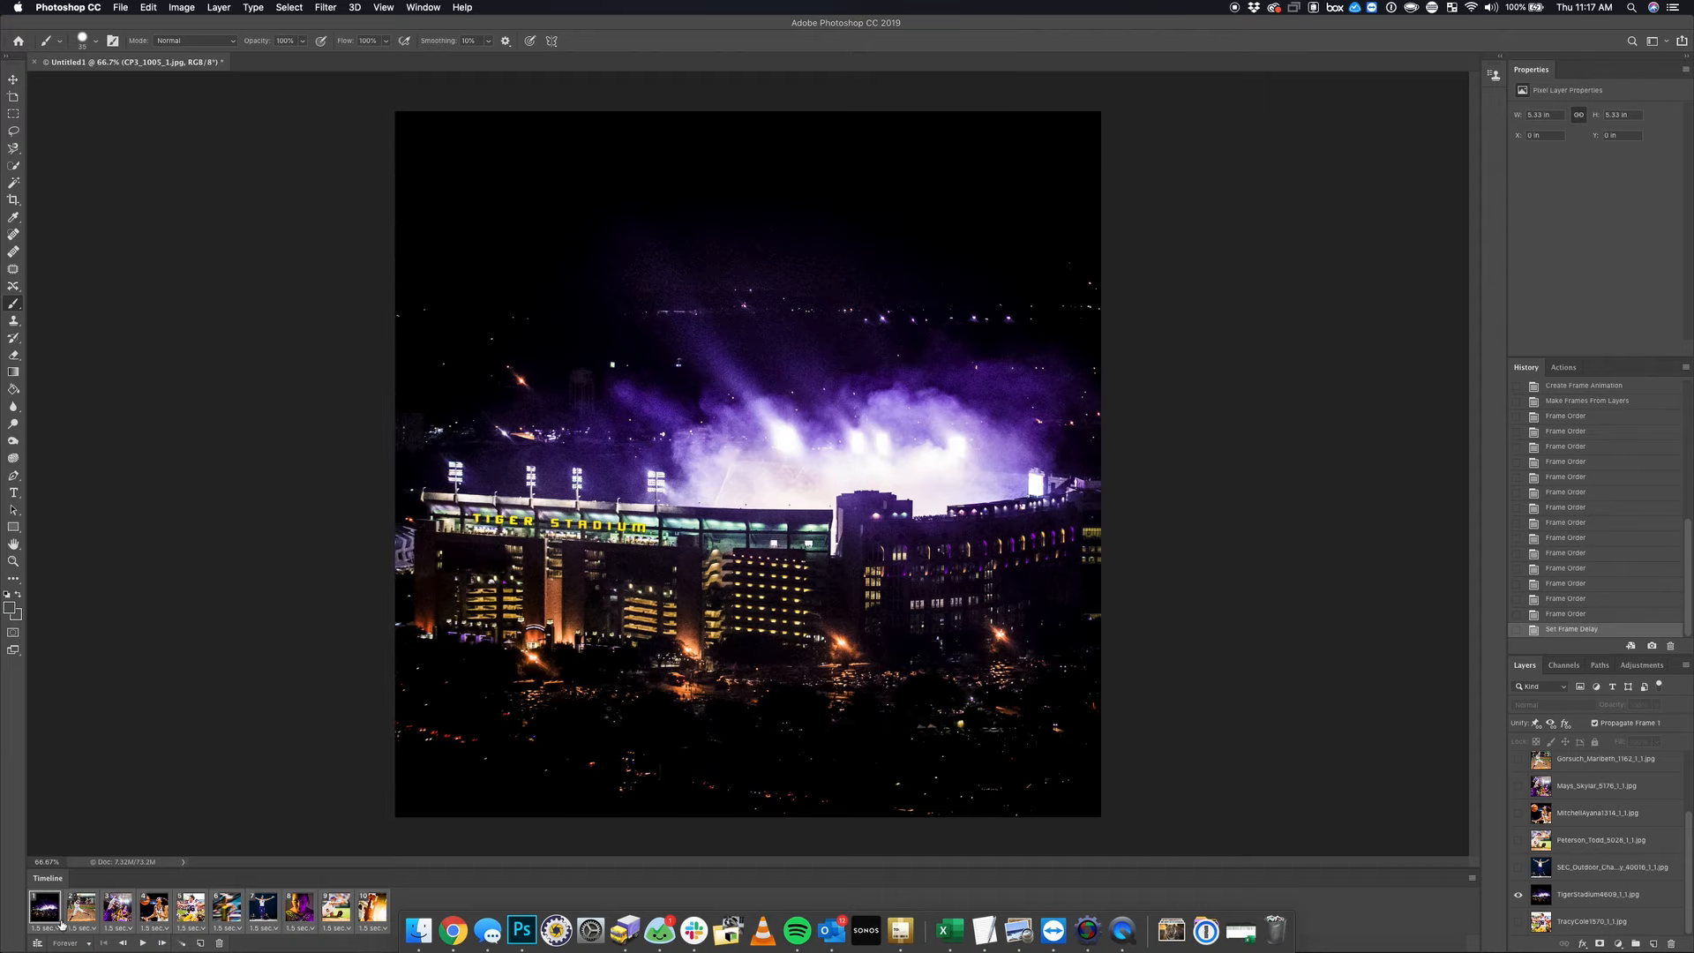
key("space")
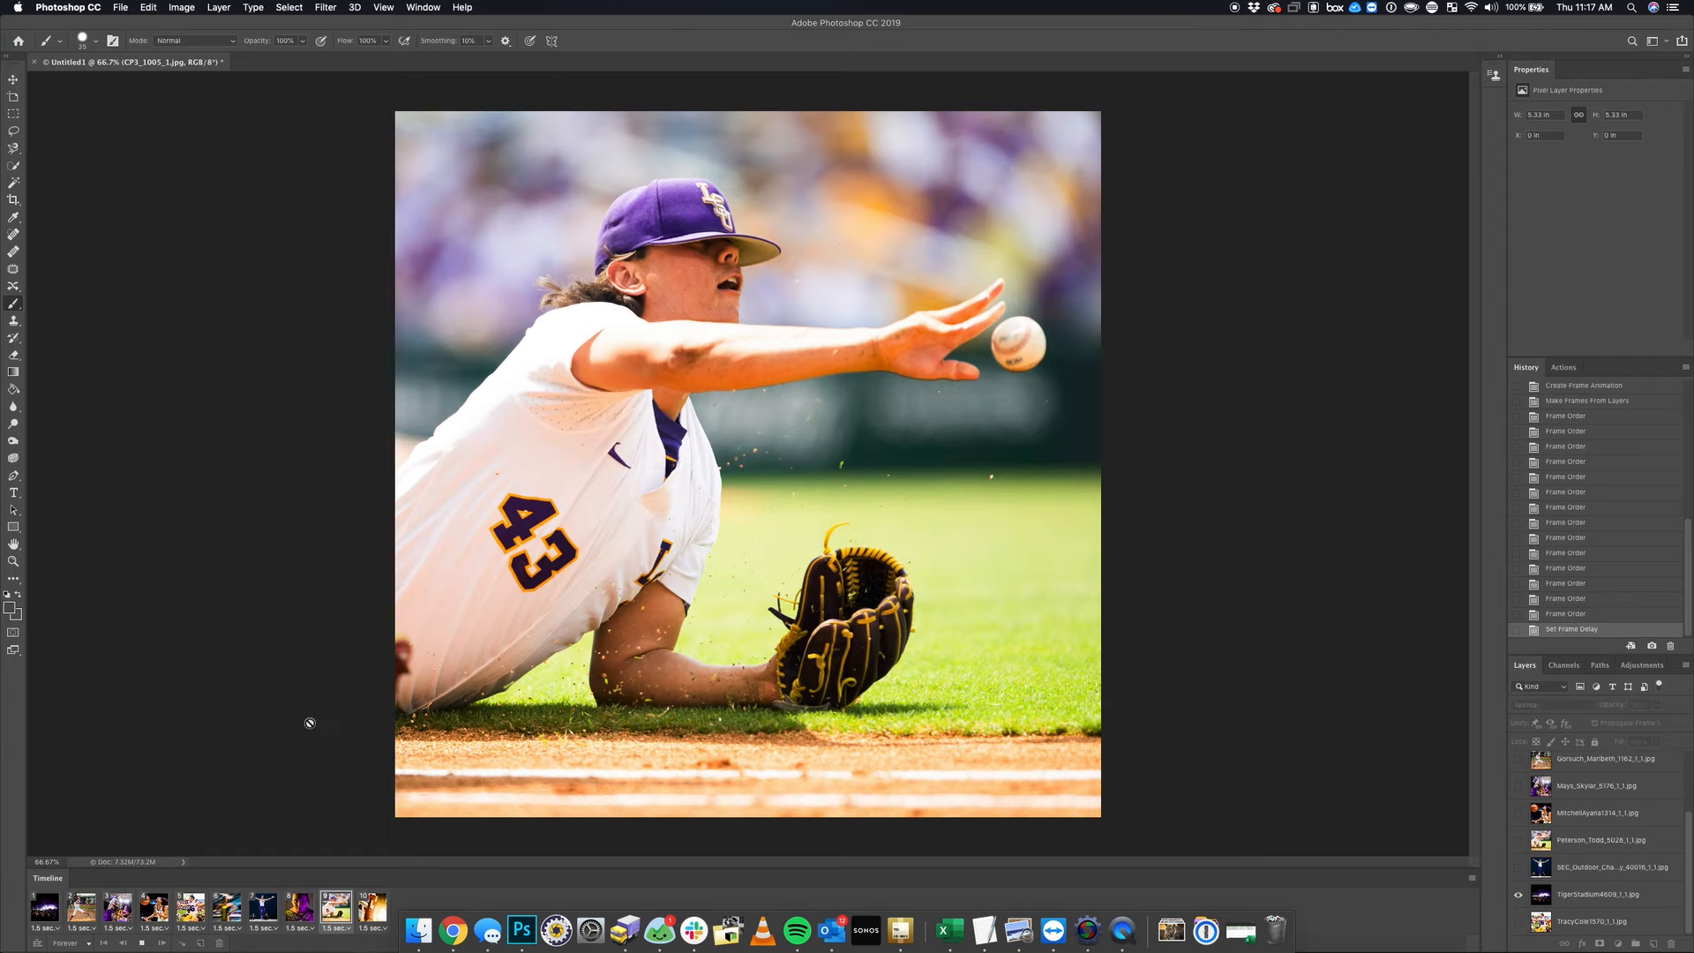
- Start a video render of the animation and name the output file TopPhotos1819.mp4
left_click(123, 7)
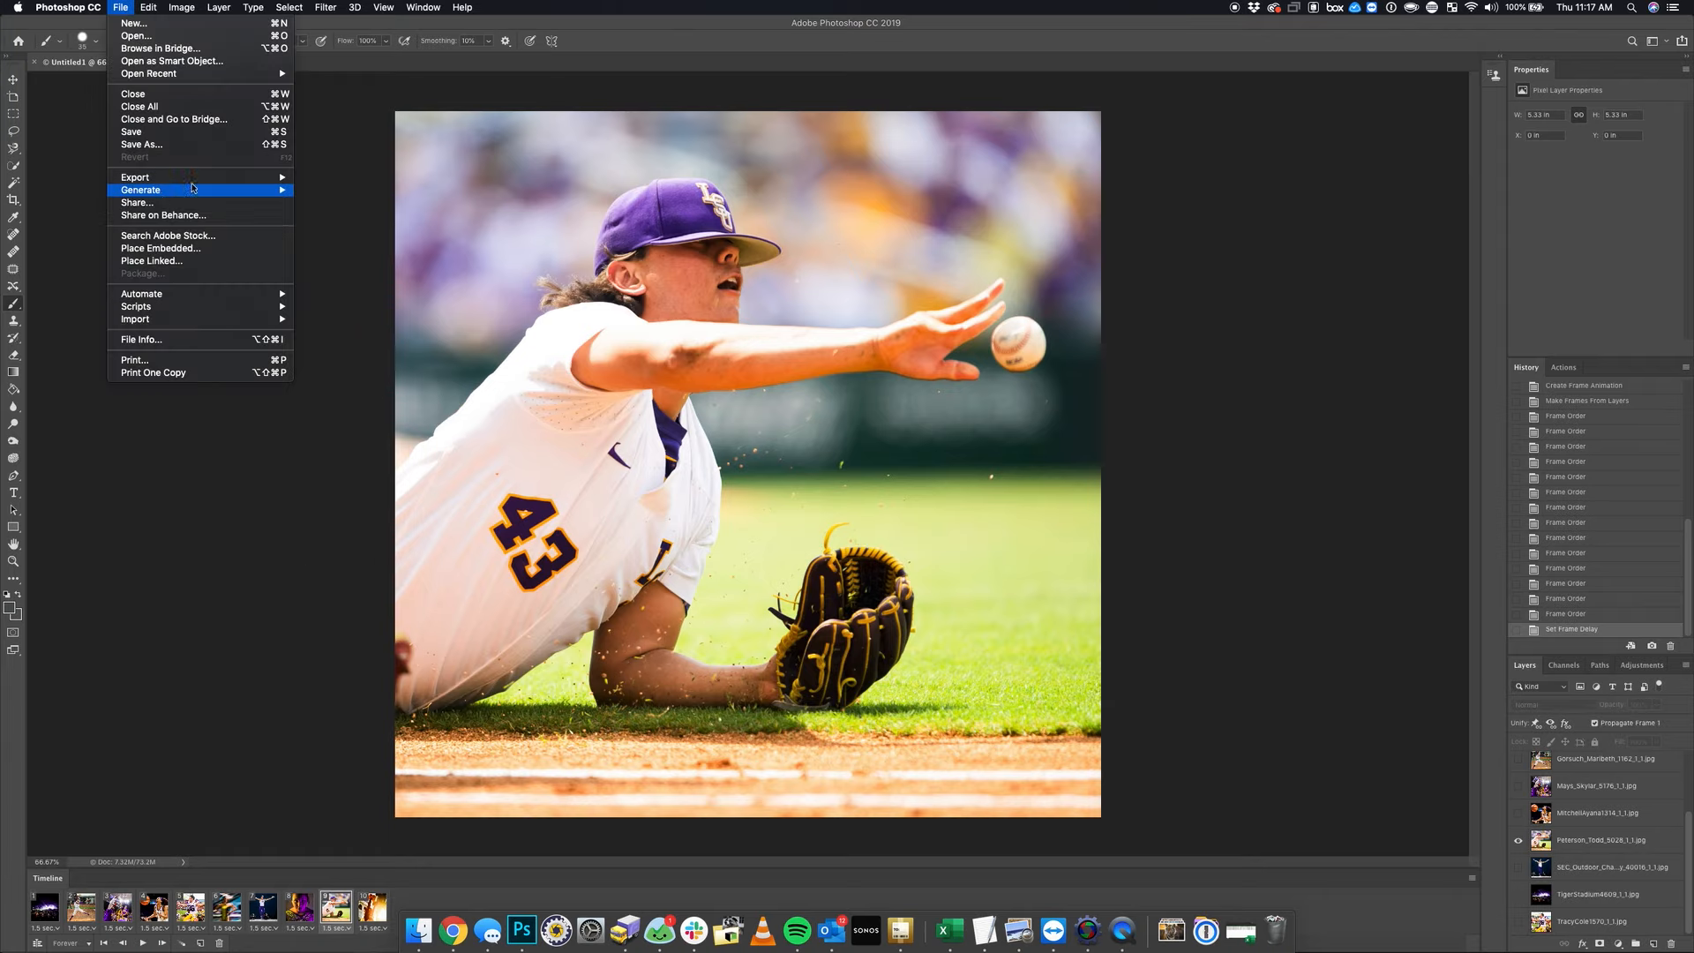
mouse_move(266, 181)
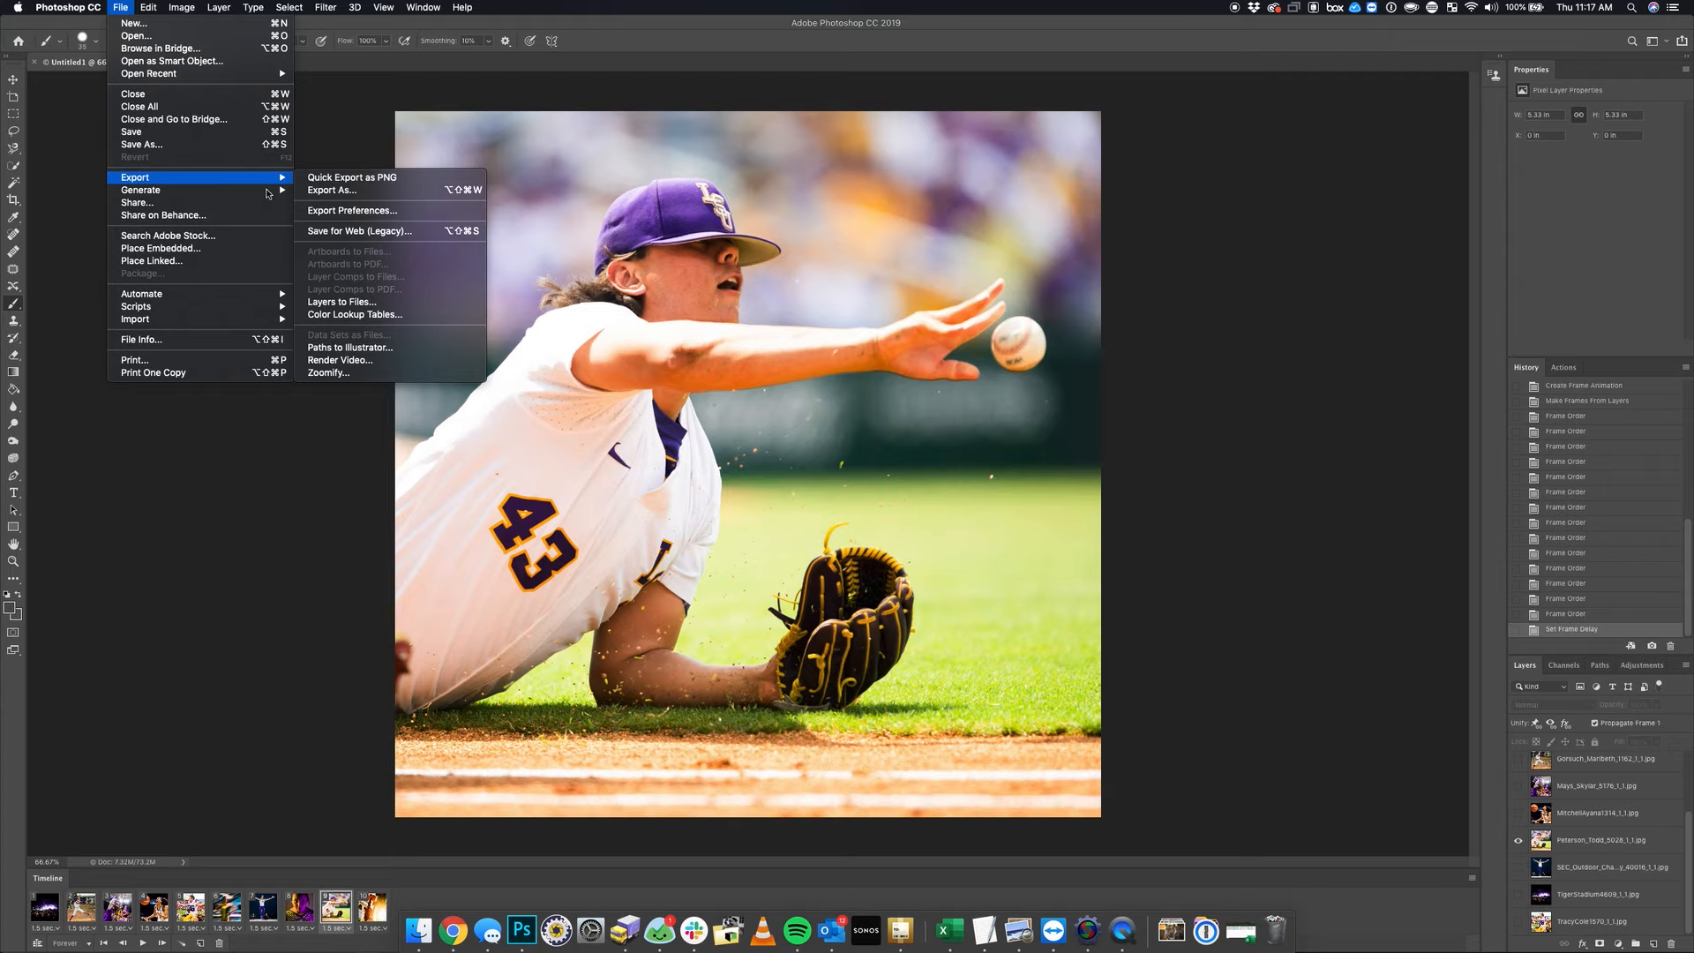
left_click(361, 360)
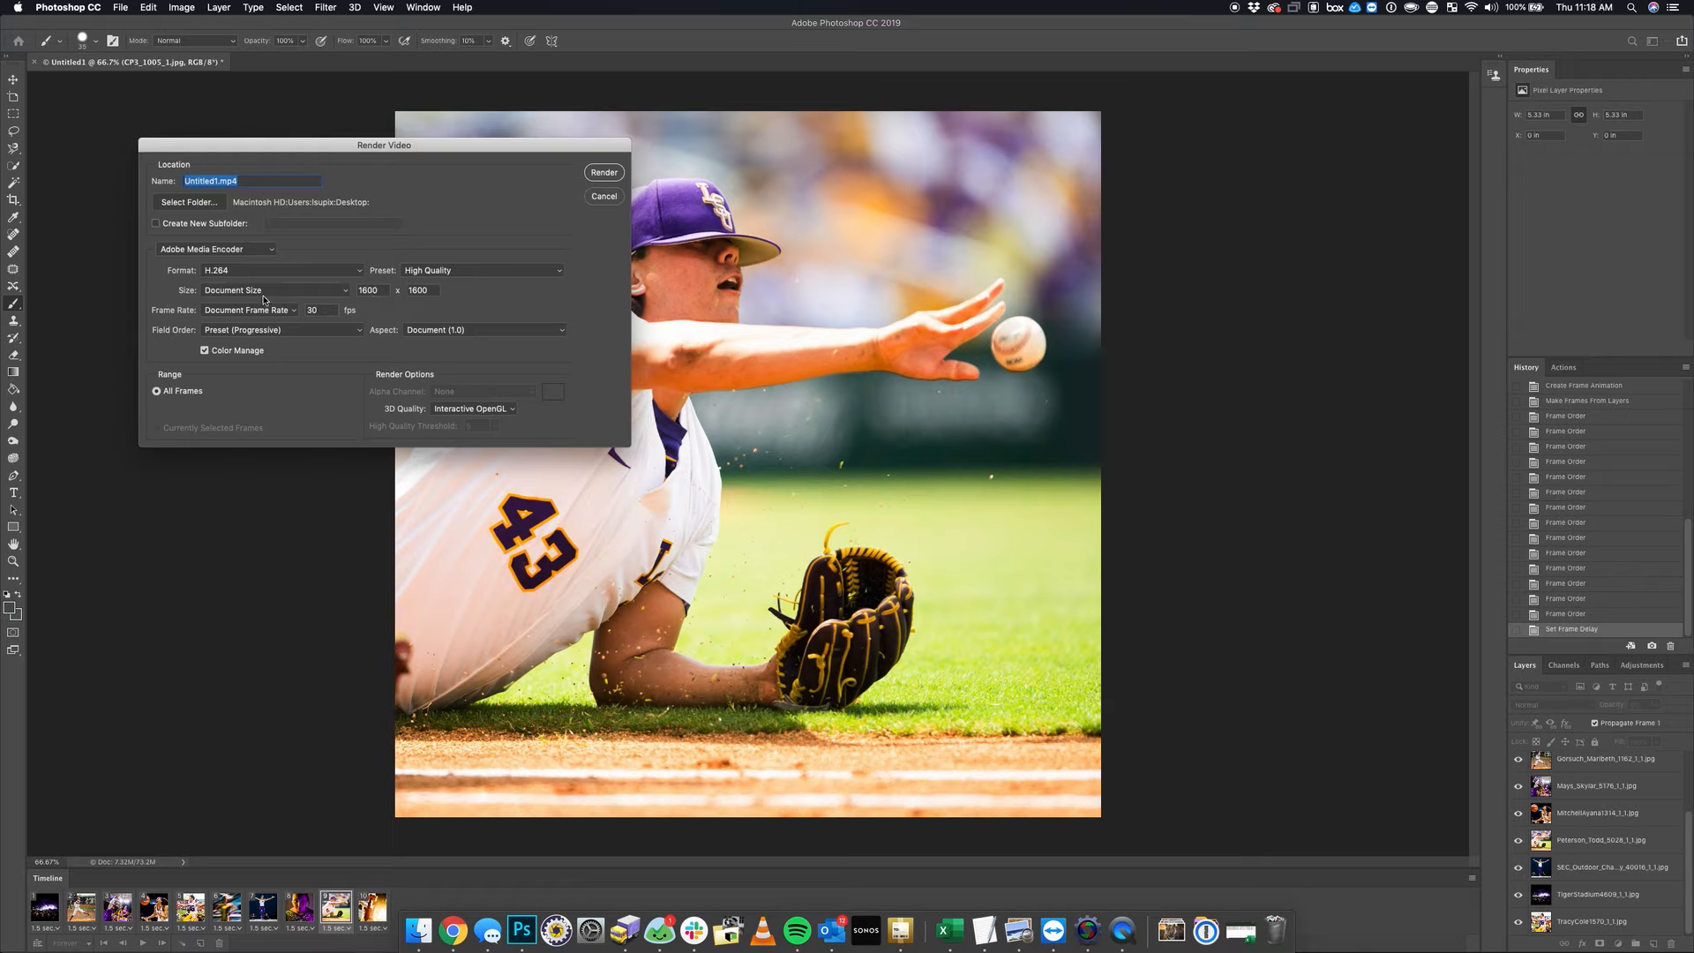
left_click(218, 182)
left_click_drag(218, 182, 170, 170)
type("TopPhotos1819")
- Choose the Desktop as the output folder and render the video in H.264 format at document size
left_click(187, 202)
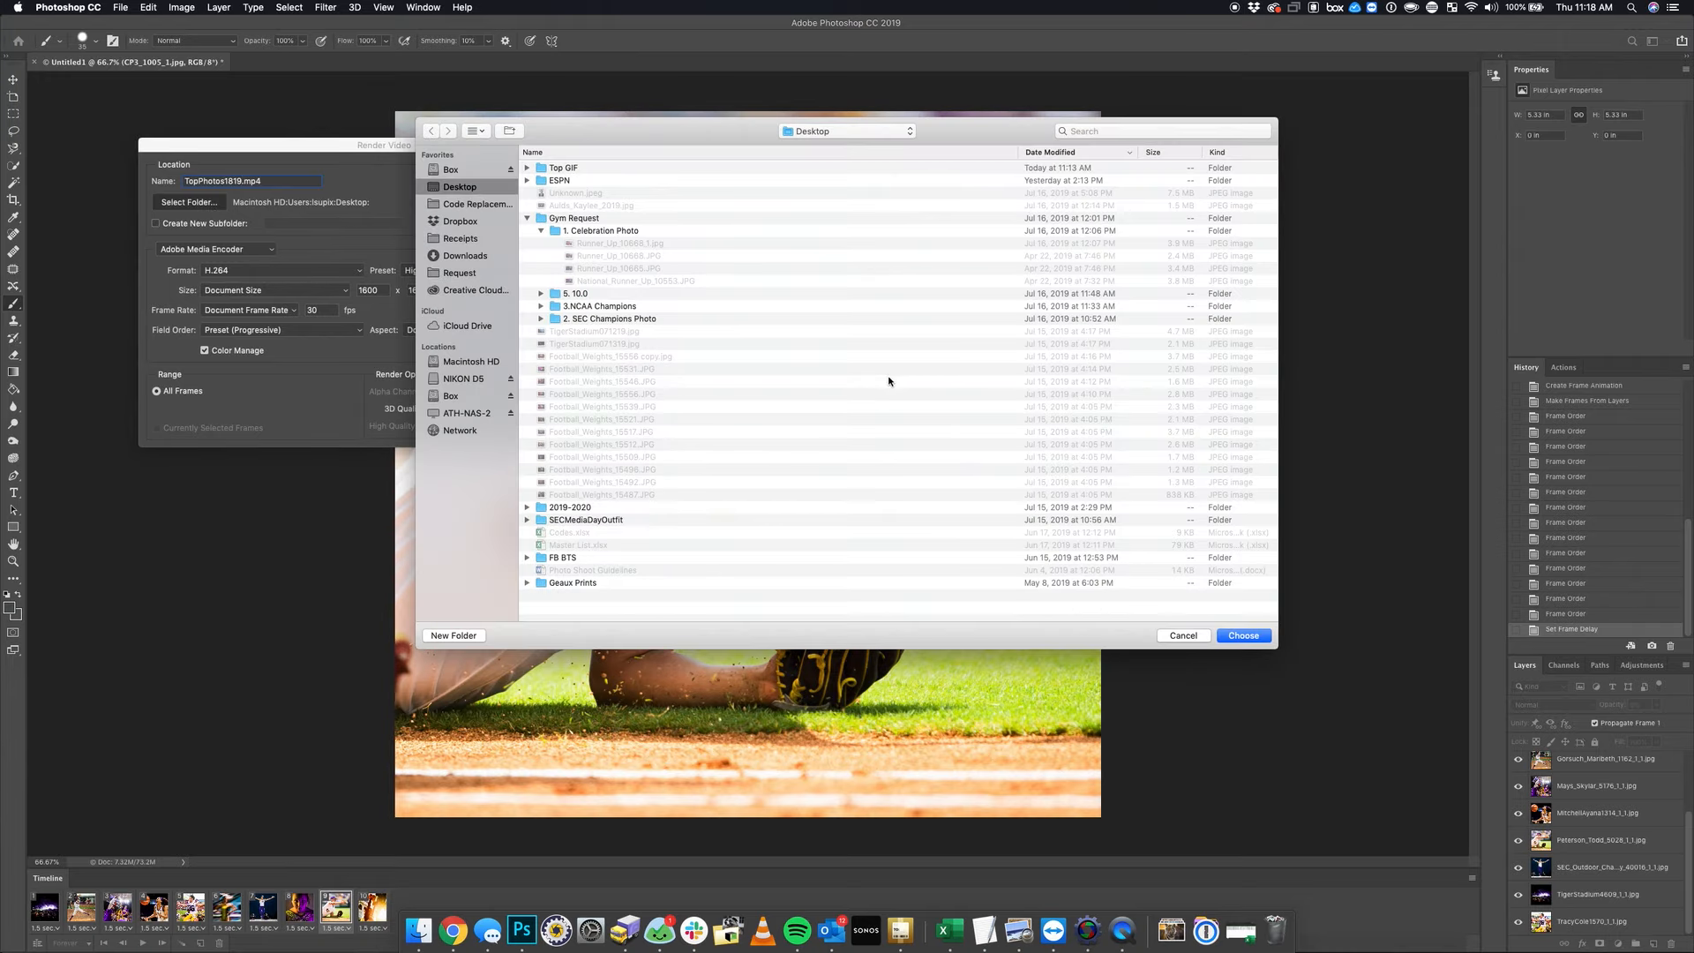
left_click(1246, 636)
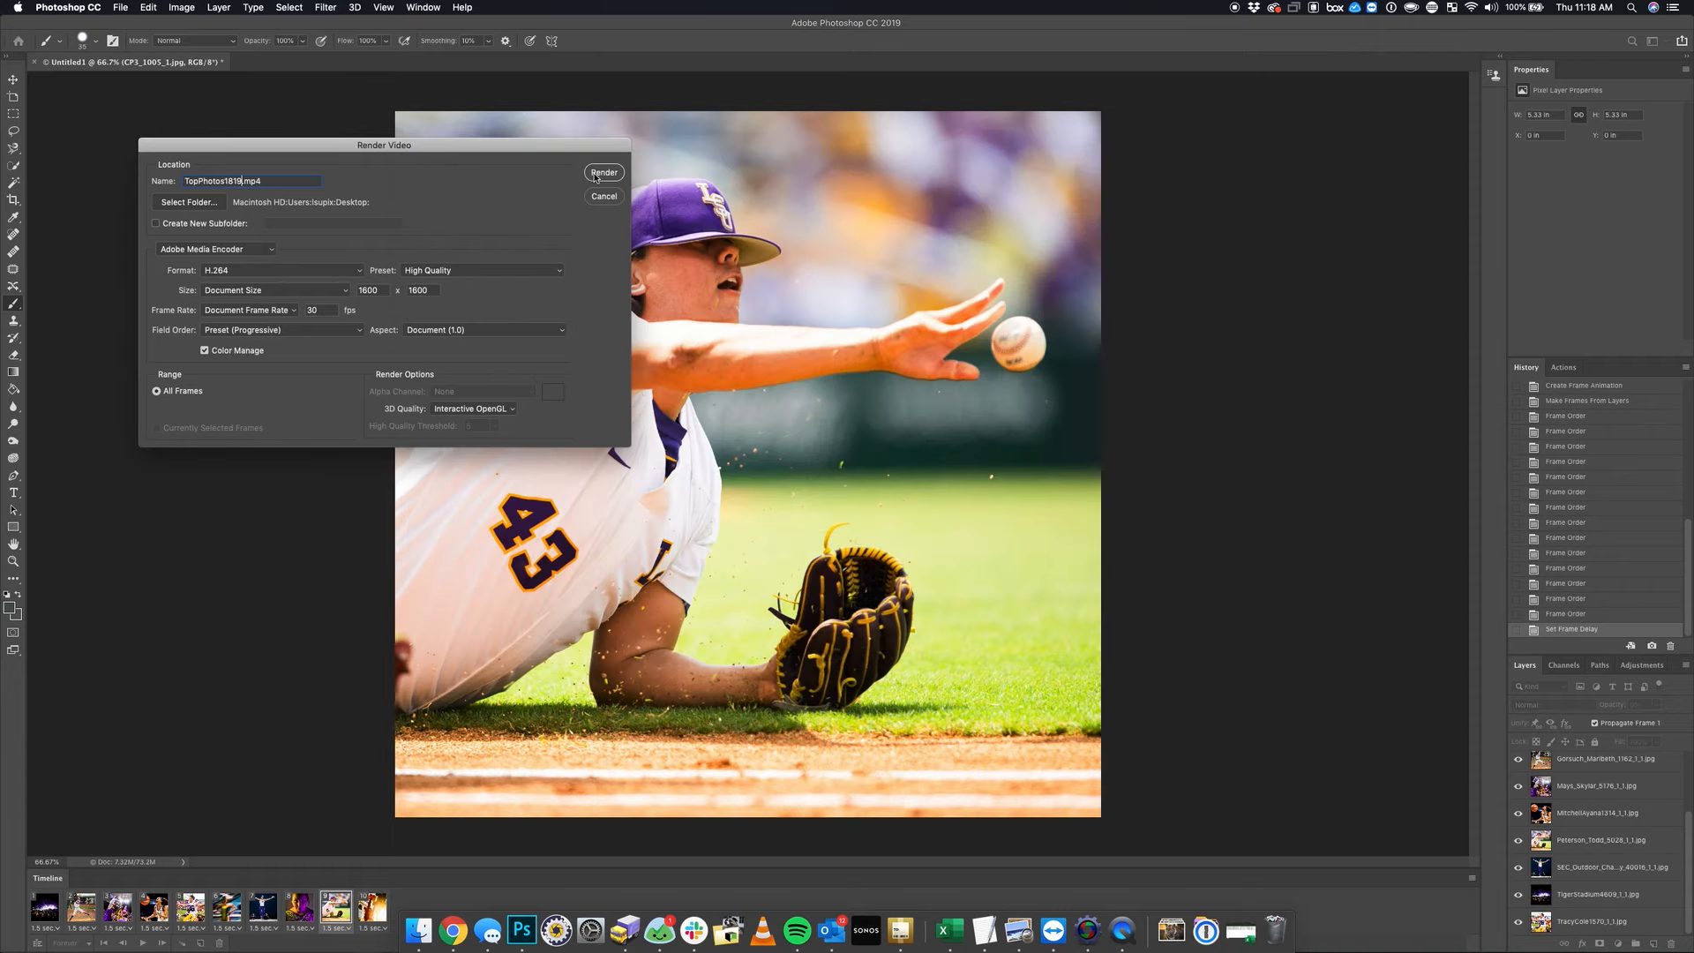
left_click(603, 173)
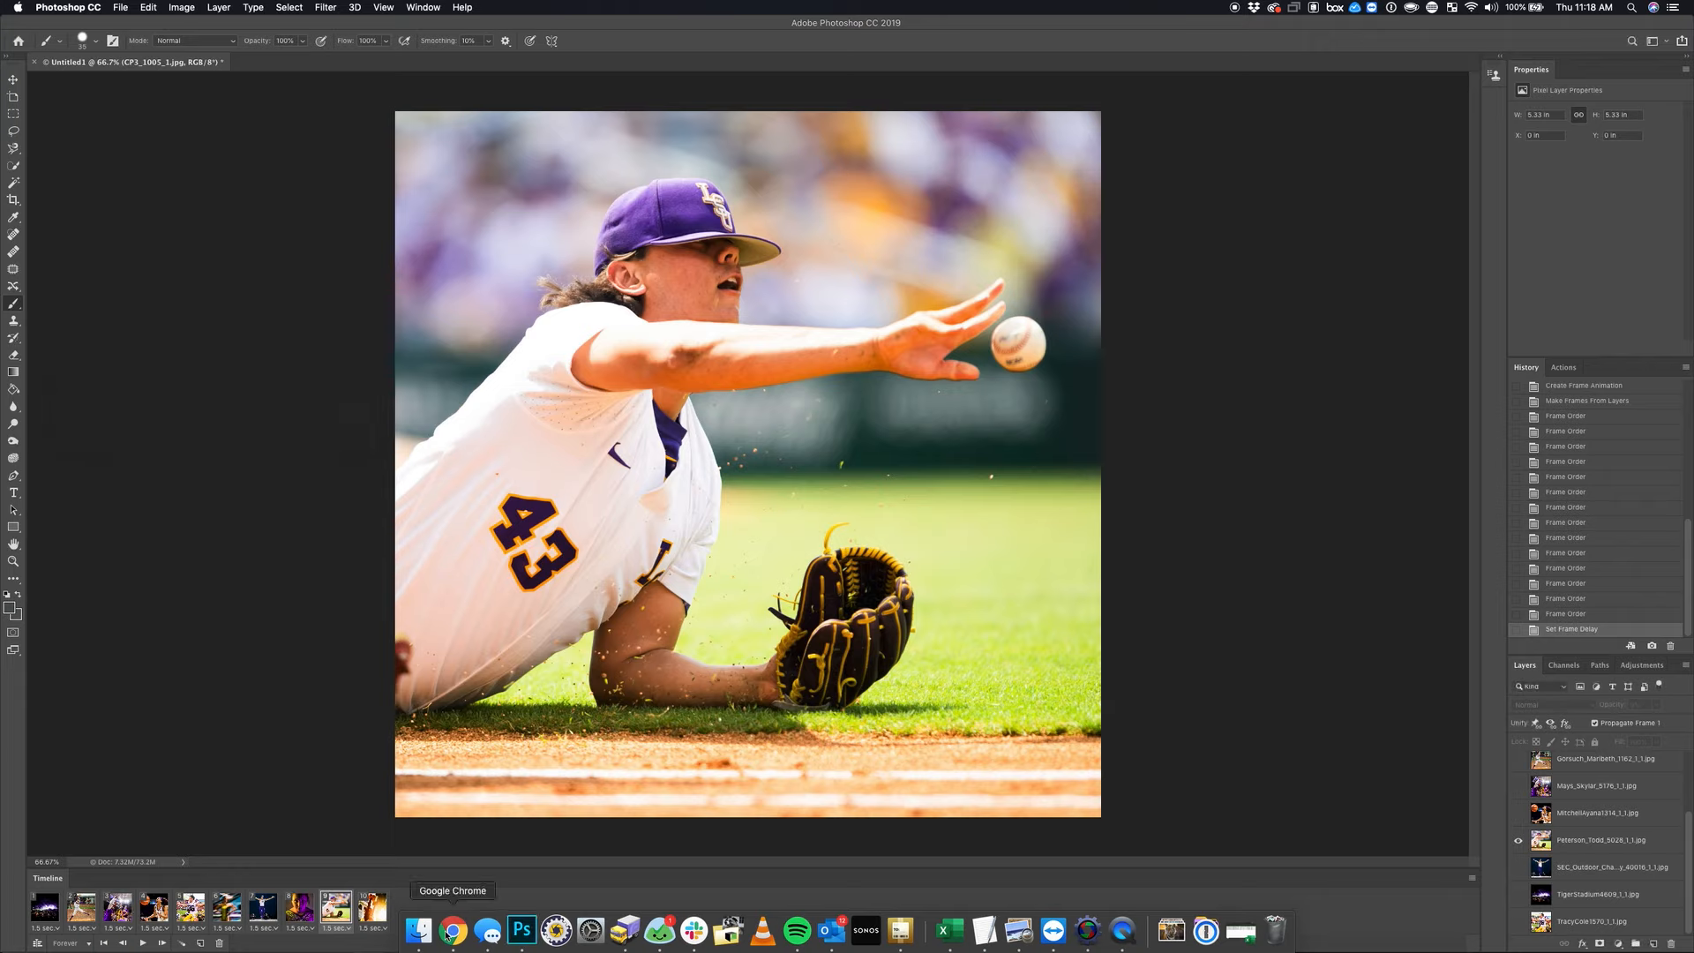
- Switch to Finder, preview the rendered TopPhotos1819.mp4 video, and return to Photoshop
left_click(418, 934)
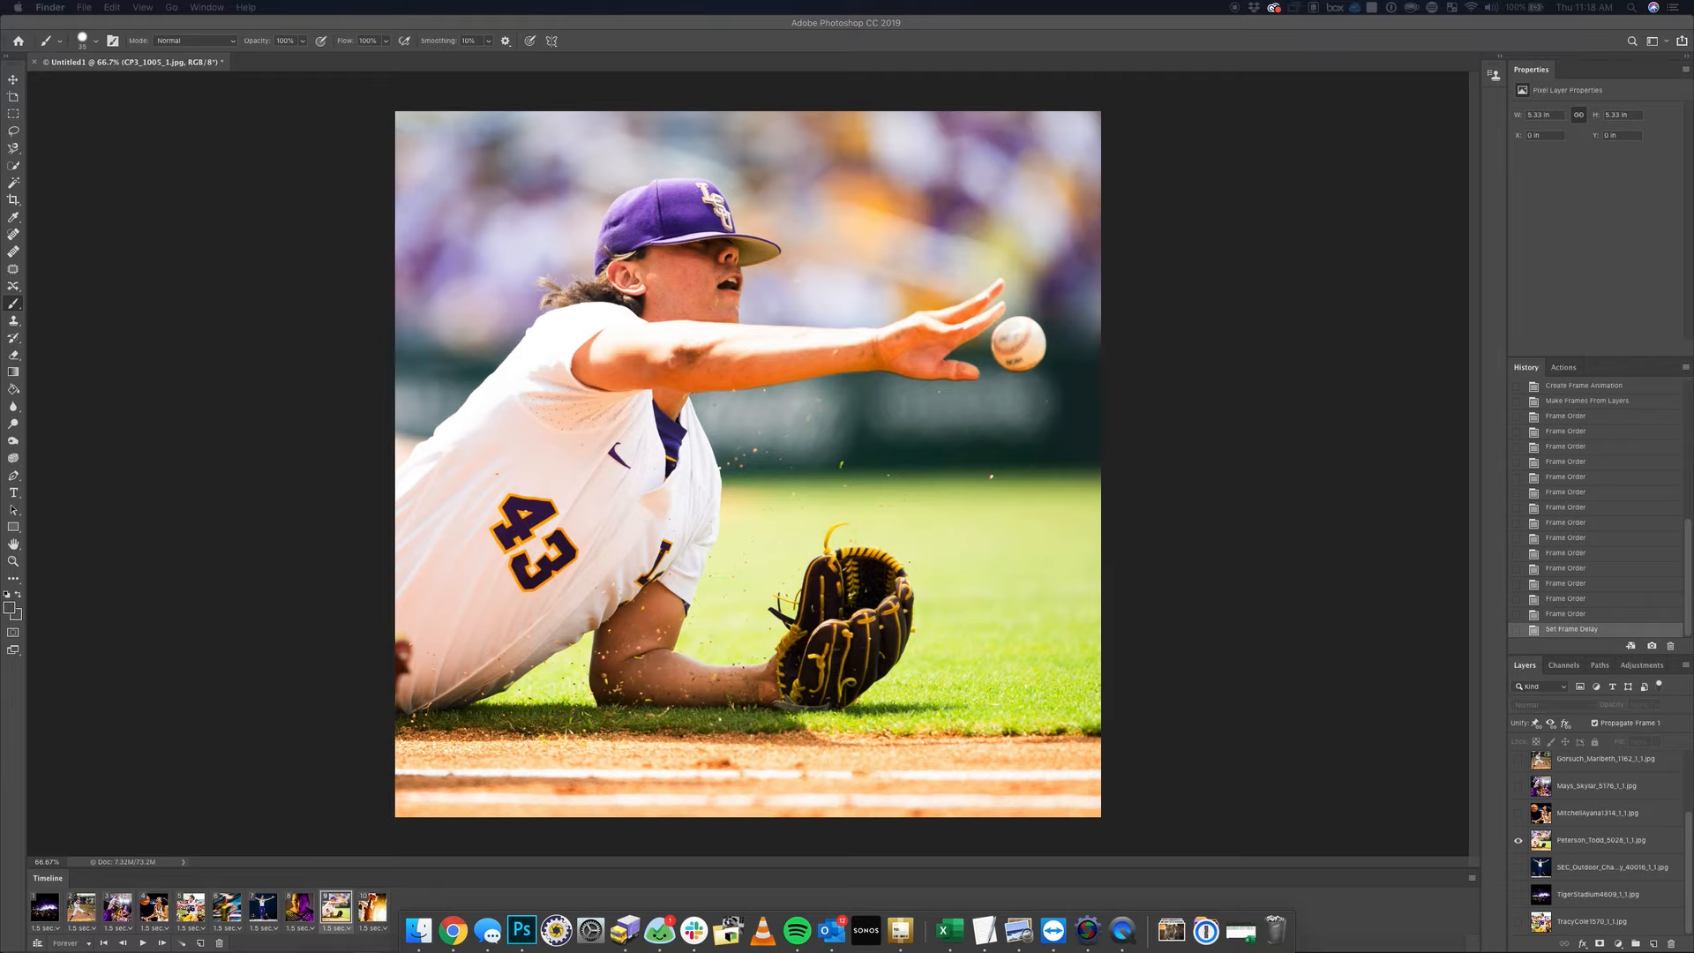
key("space")
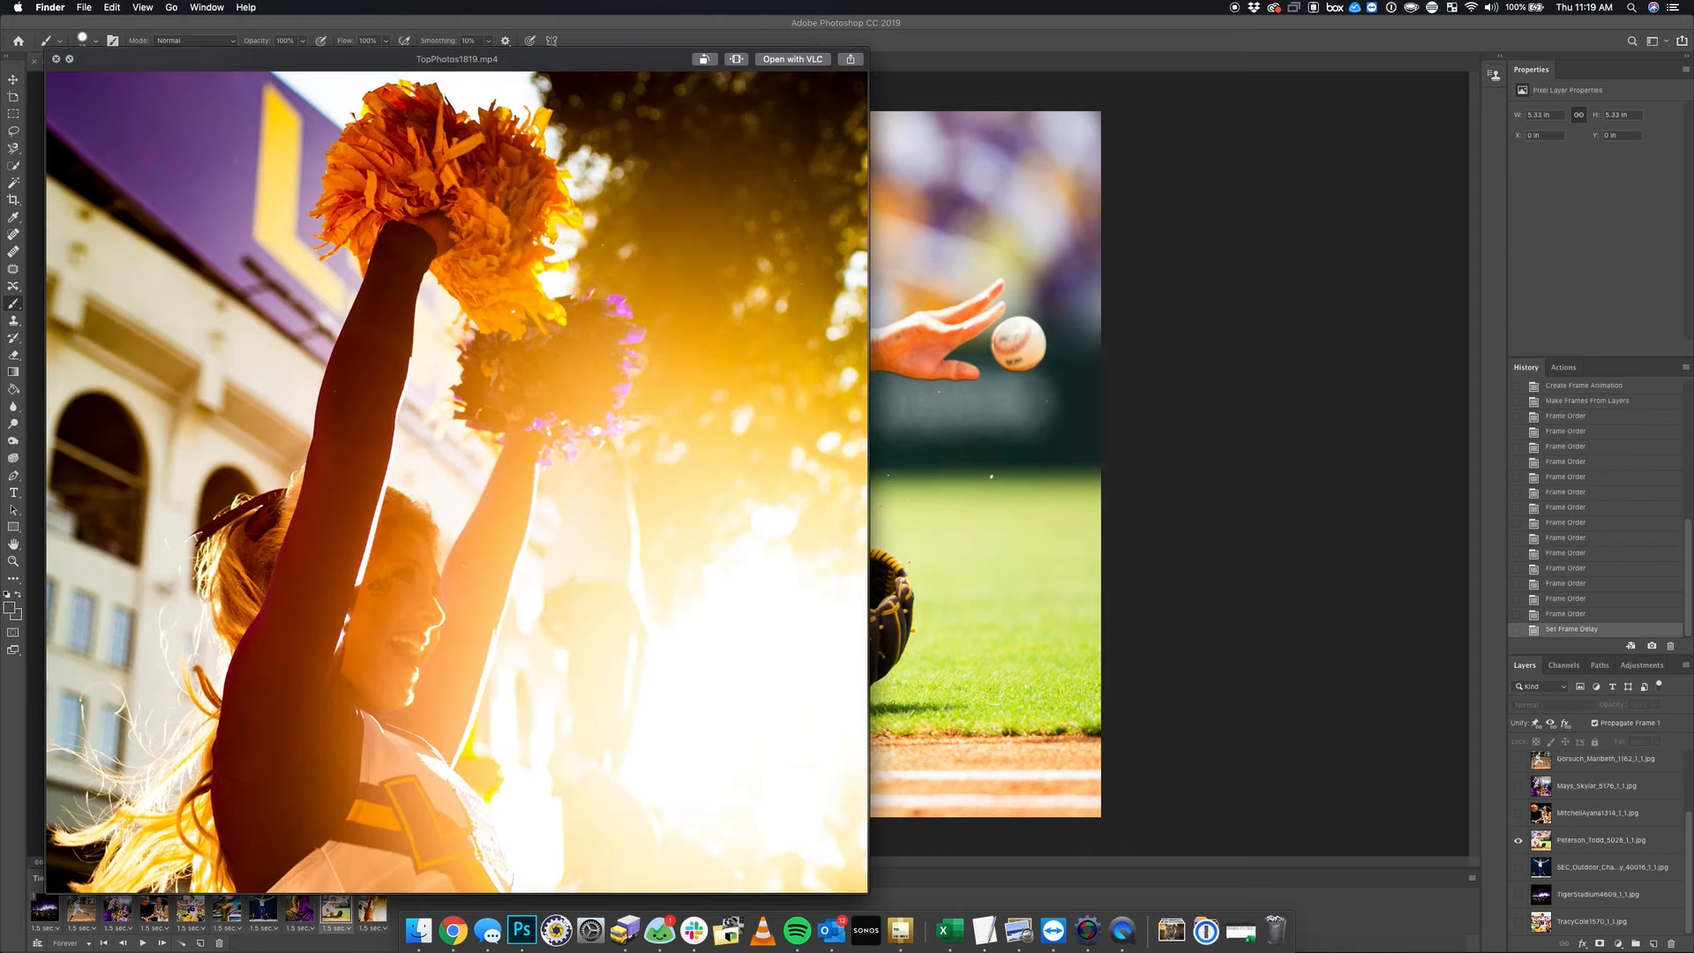
key("space")
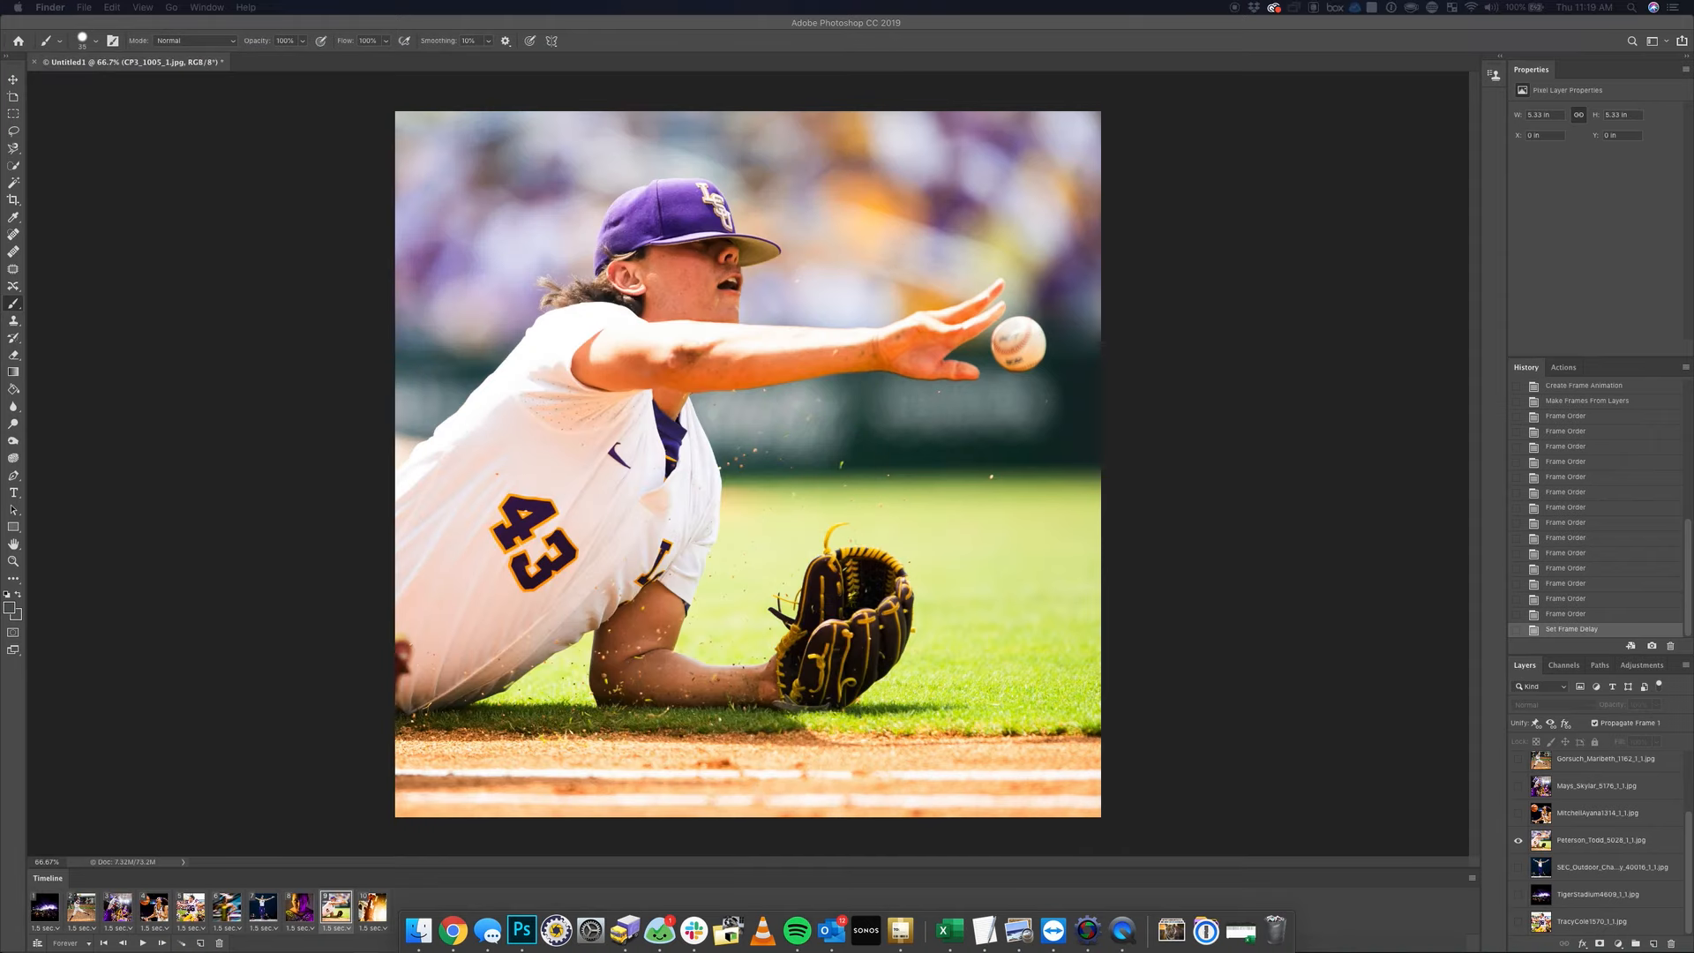
left_click(241, 161)
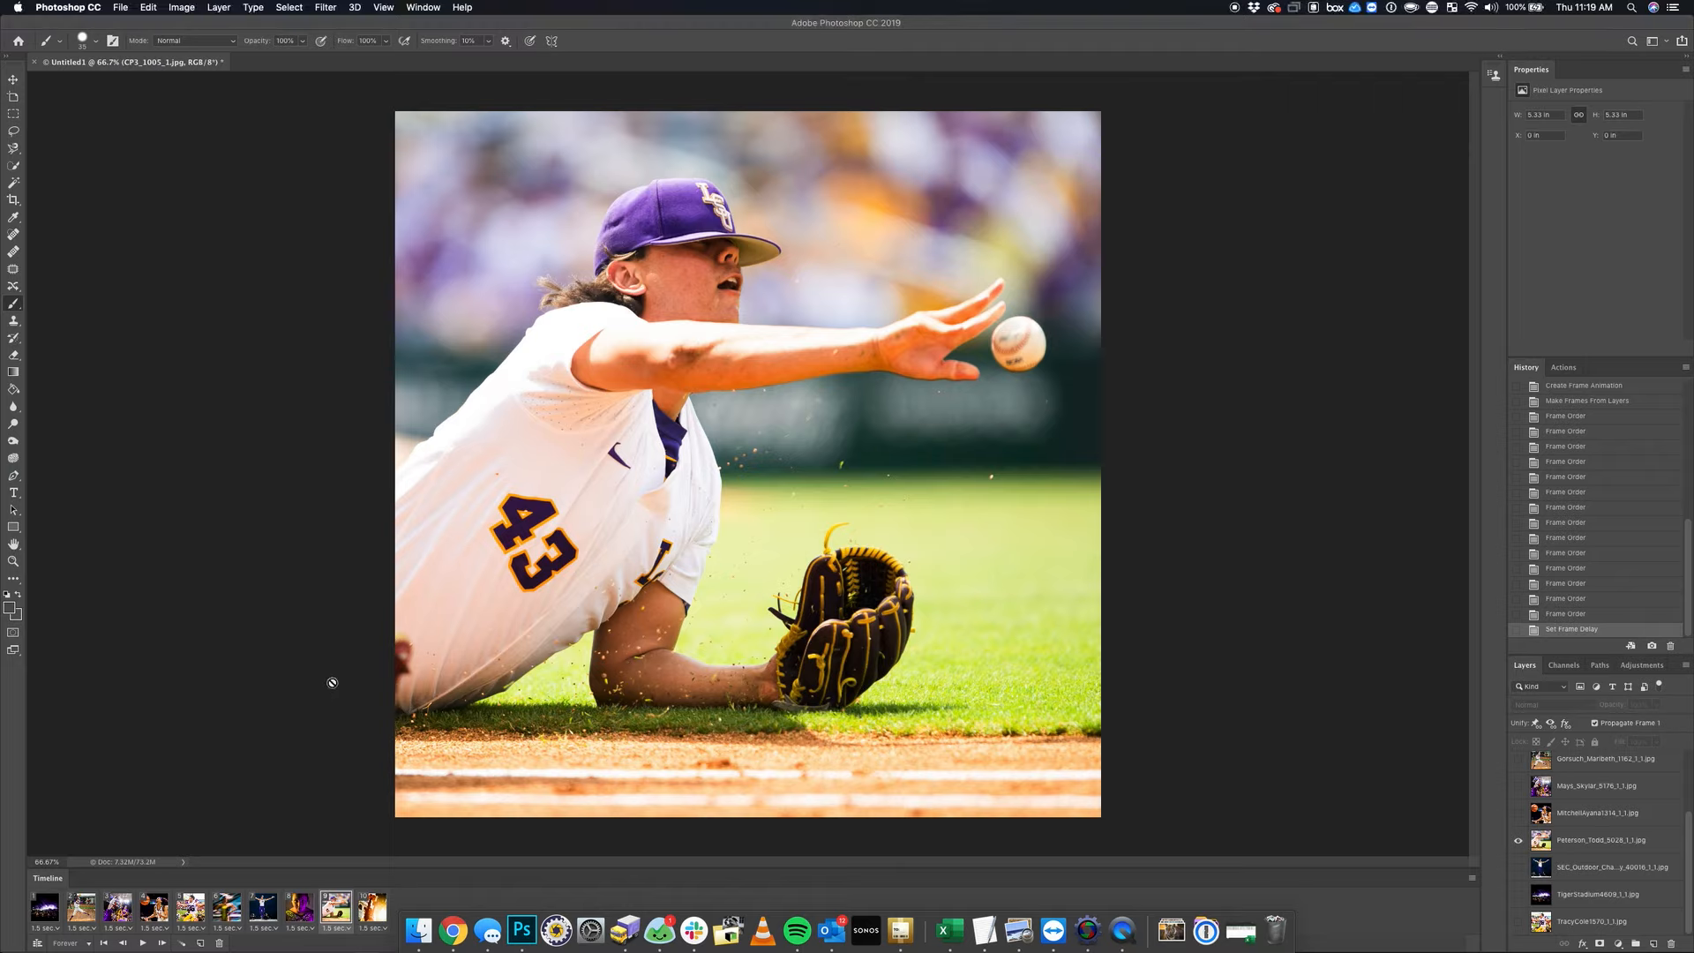